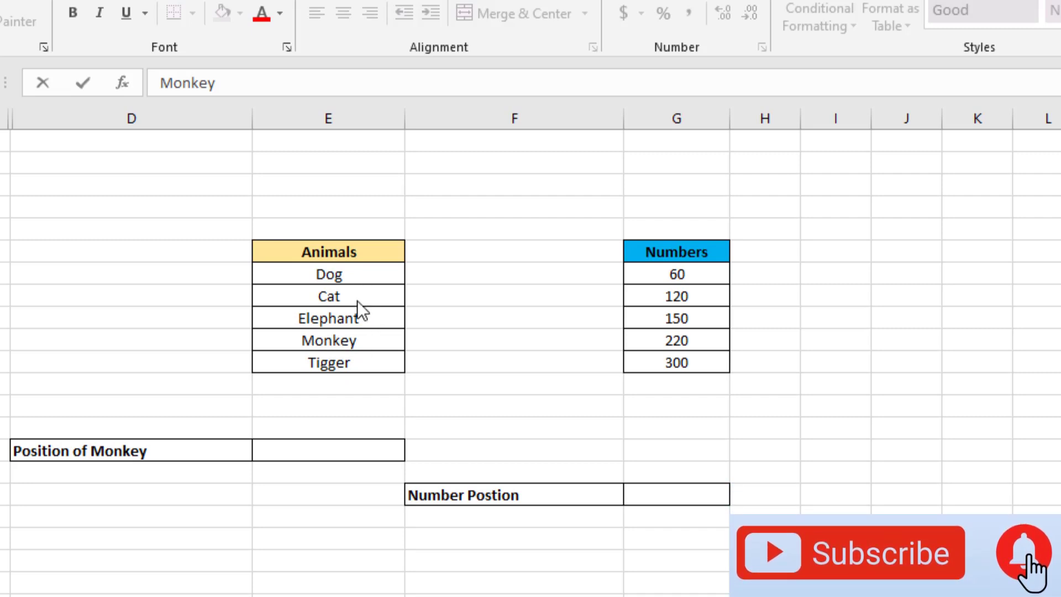
- Enter =MATCH("Monkey",E7:E11,0) in the cell beside Position of Monkey to find its exact-match position in the Animals list
{"action": "double_click", "coordinate": [282, 450]}
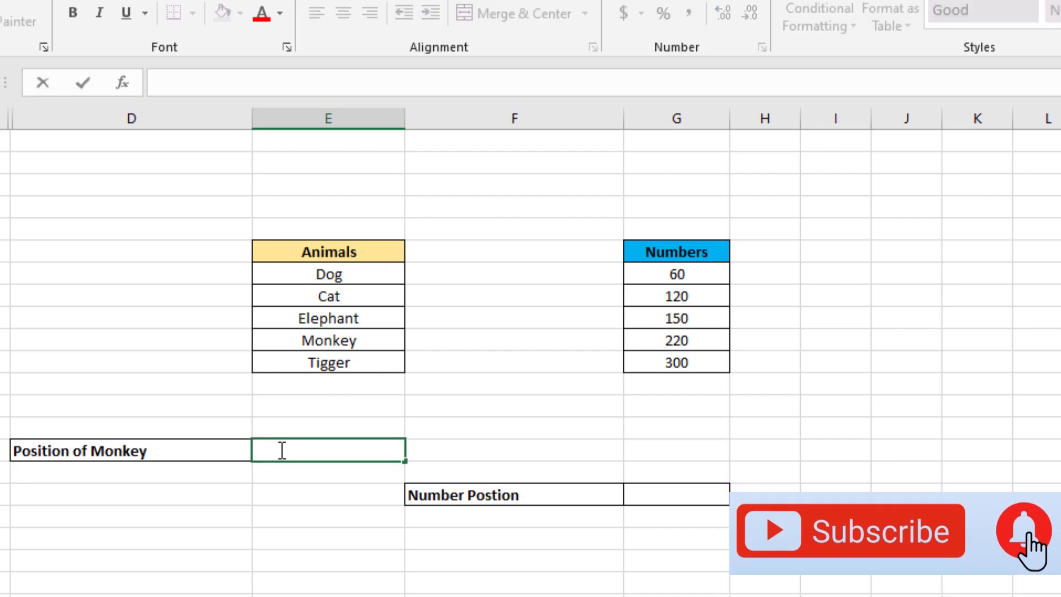
{"action": "type", "text": "="}
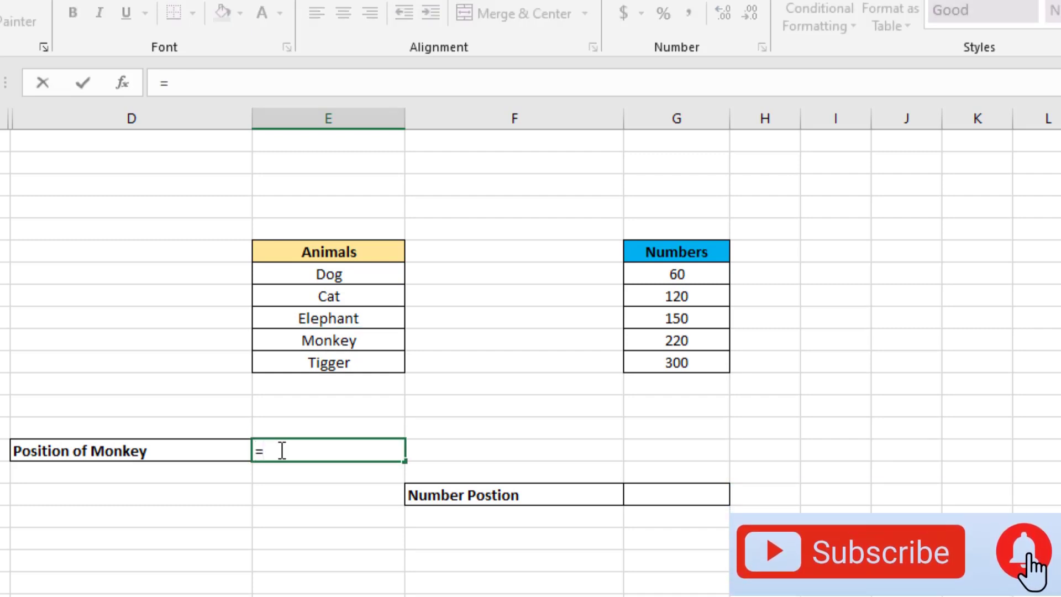
{"action": "type", "text": "MA"}
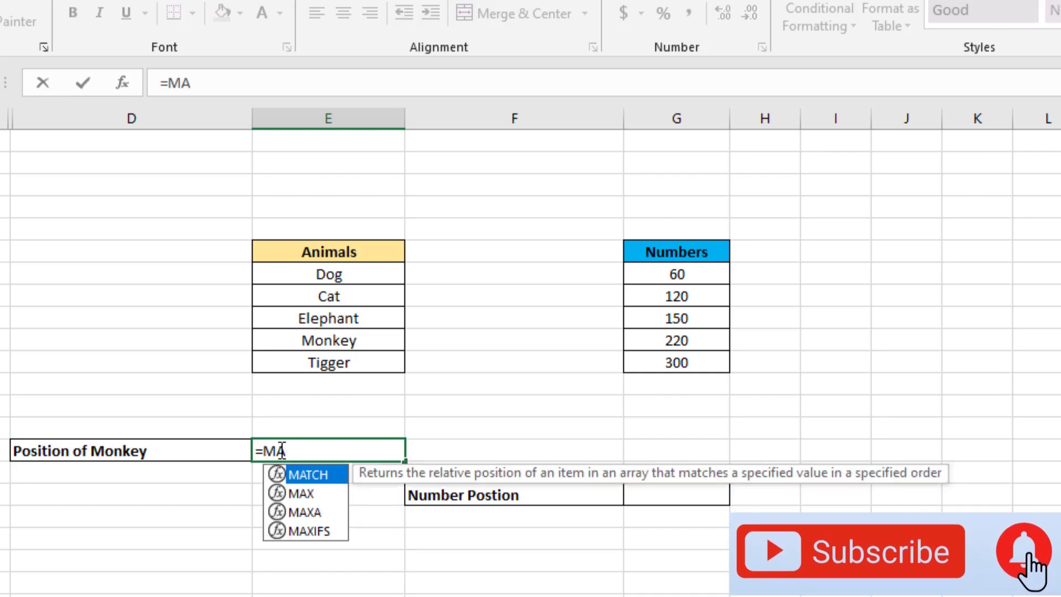
{"action": "double_click", "coordinate": [321, 476]}
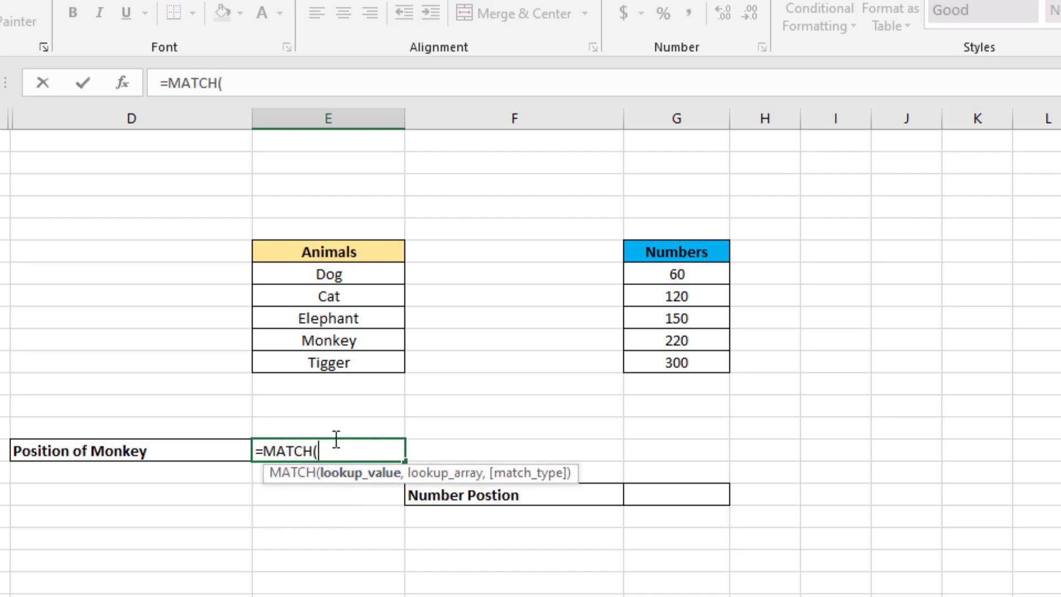
{"action": "type", "text": "\"m"}
{"action": "key", "text": "BackSpace"}
{"action": "type", "text": "Monke"}
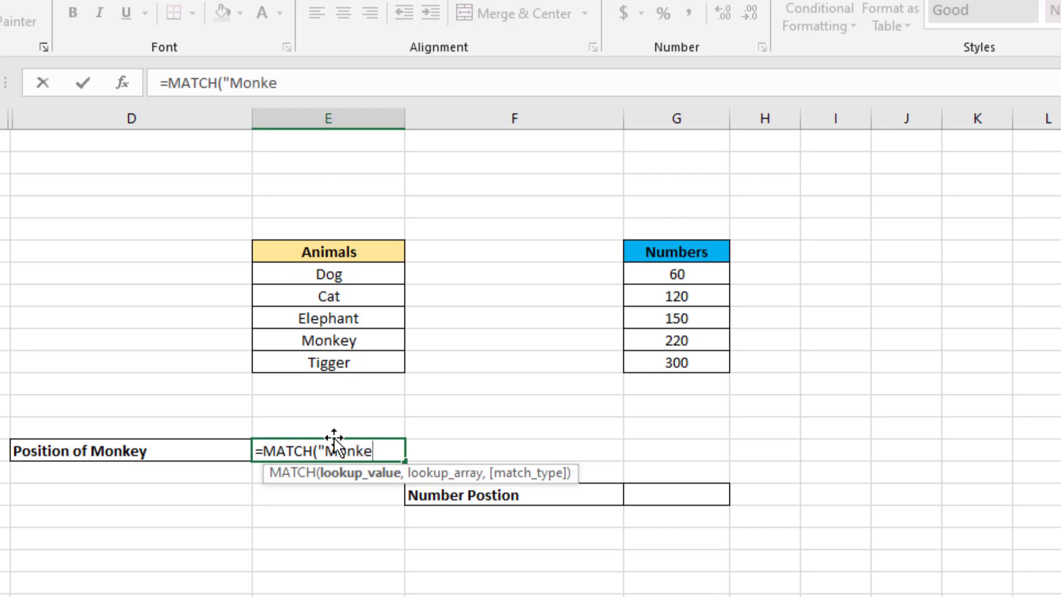
{"action": "type", "text": "y\","}
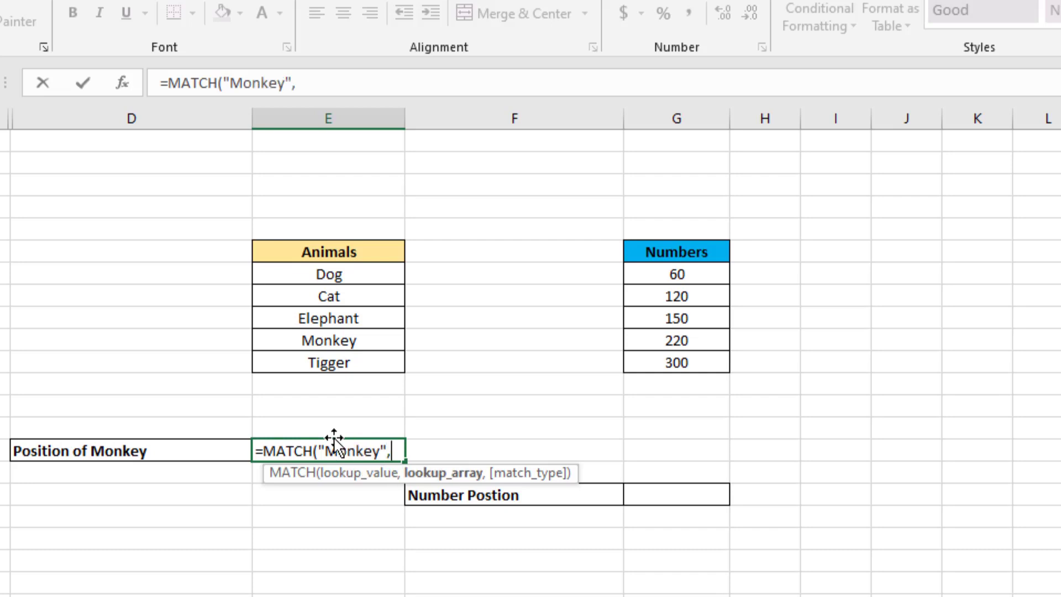
{"action": "left_click", "coordinate": [360, 276]}
{"action": "left_click_drag", "start_coordinate": [359, 277], "coordinate": [393, 368]}
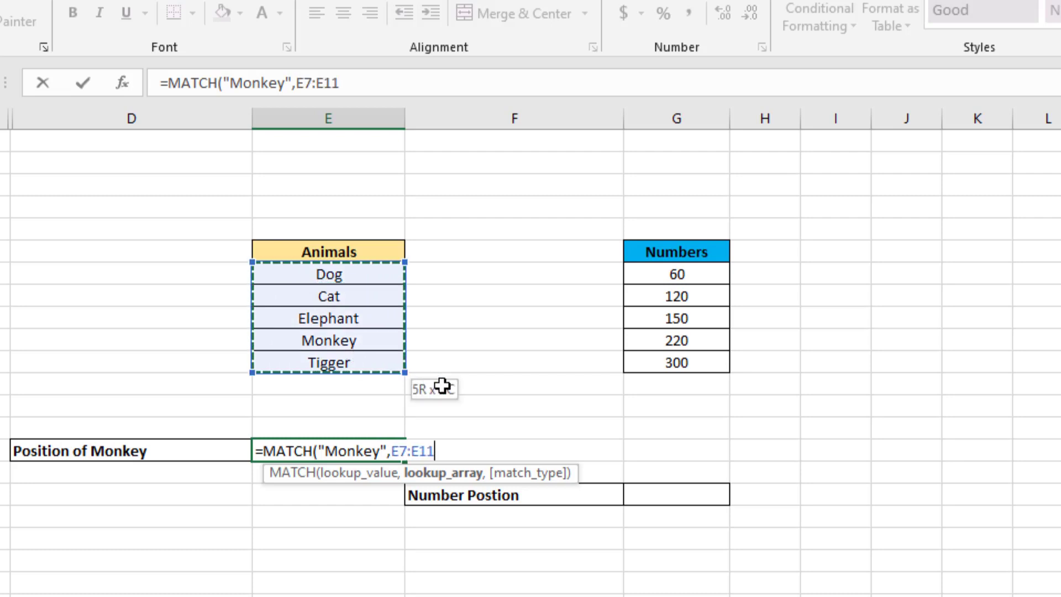
{"action": "type", "text": ",0"}
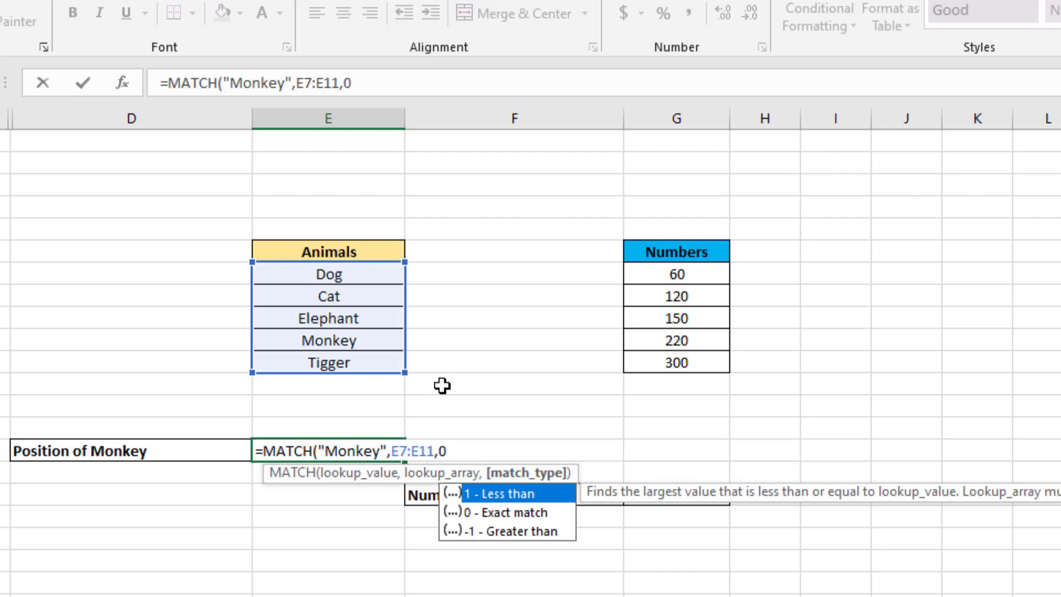
{"action": "type", "text": ")"}
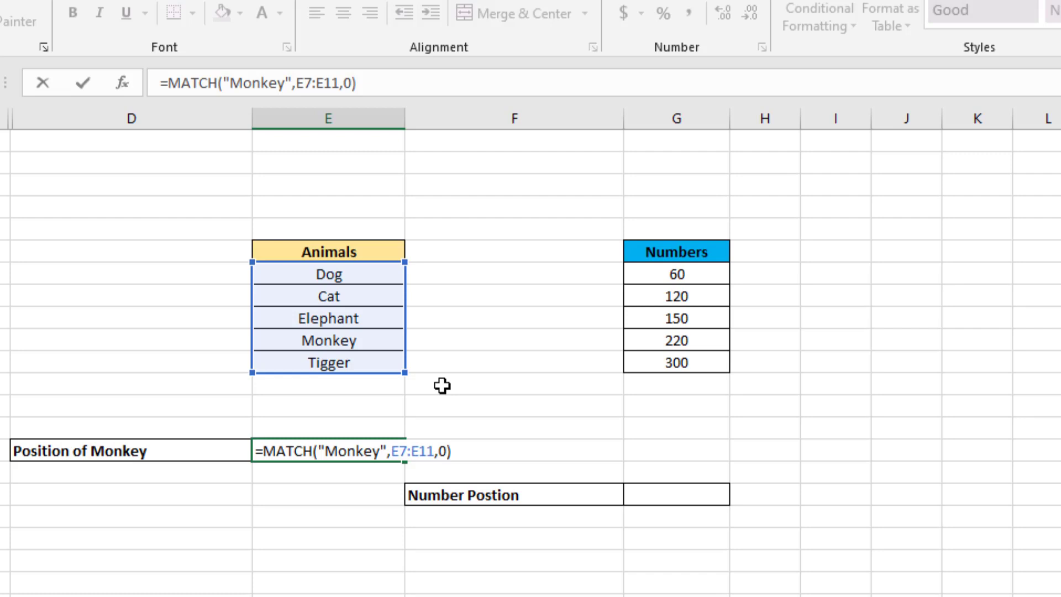
{"action": "key", "text": "Return"}
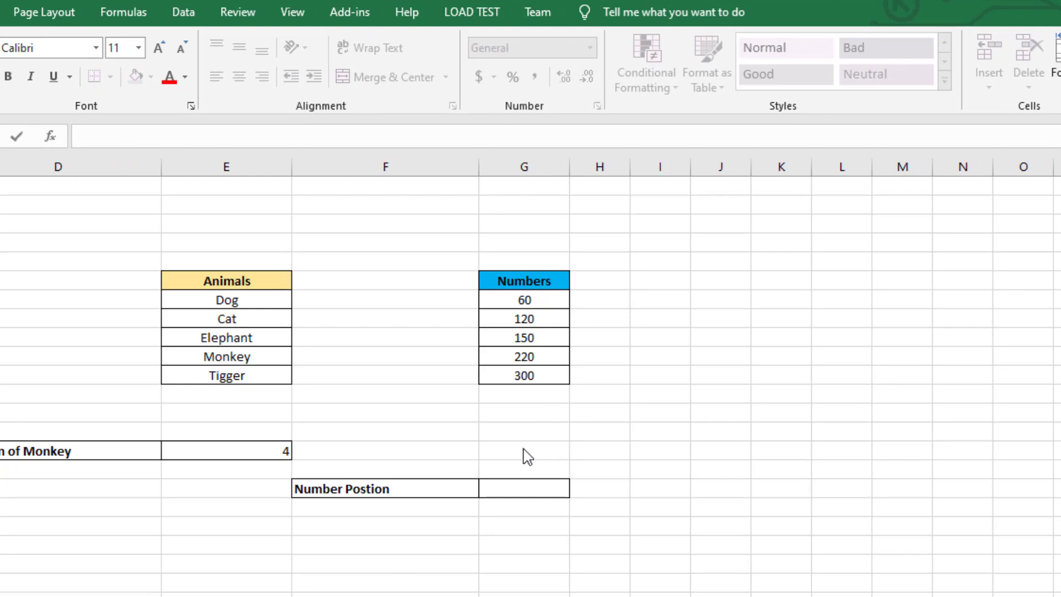
- Enter 160 in cell I9, to the right of the Numbers list
{"action": "left_click", "coordinate": [657, 338]}
{"action": "type", "text": "160"}
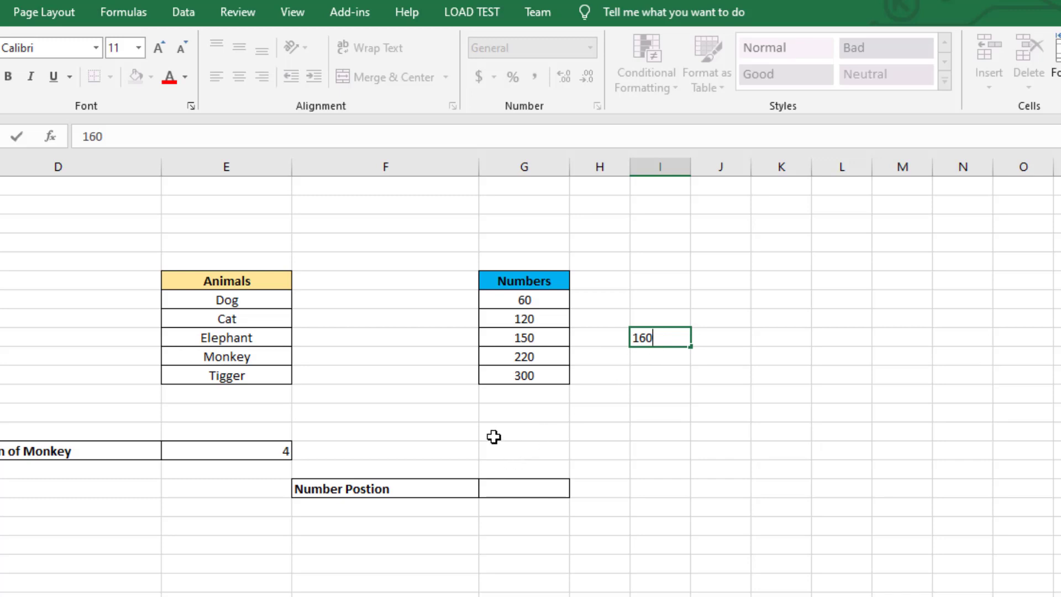
{"action": "left_click", "coordinate": [498, 487]}
- Enter =MATCH(160,G7:G11,1) in the cell beside Number Postion, using the less-than match type on the Numbers list
{"action": "double_click", "coordinate": [499, 488]}
{"action": "type", "text": "="}
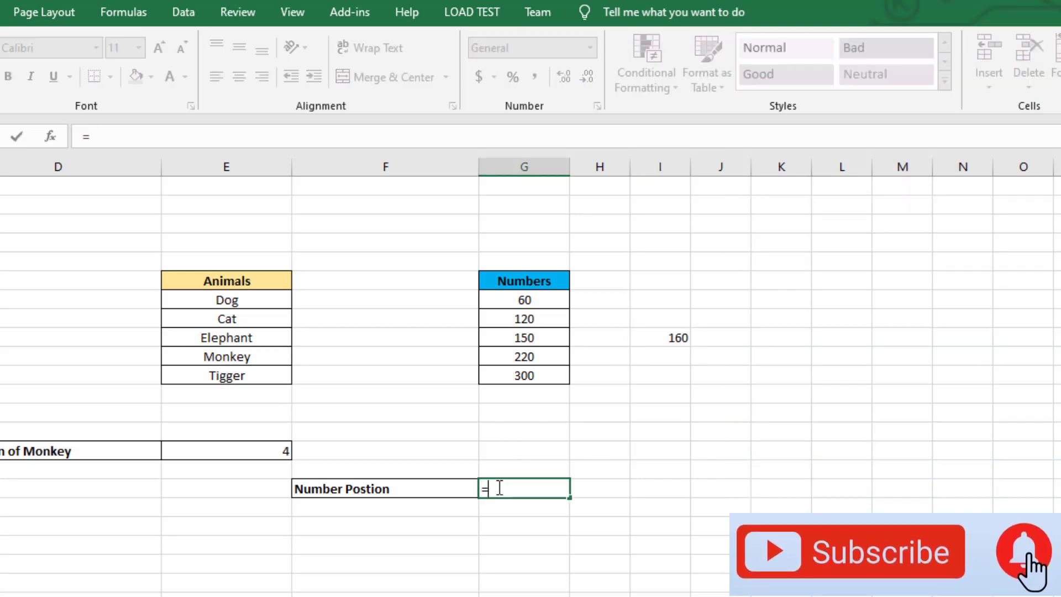
{"action": "type", "text": "ma"}
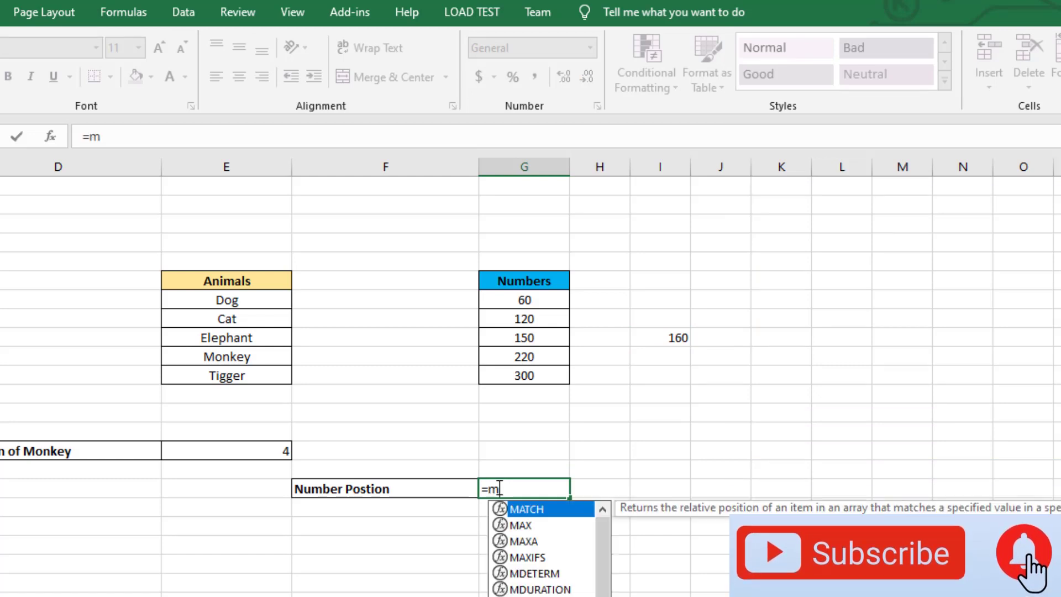
{"action": "key", "text": "BackSpace"}
{"action": "key", "text": "BackSpace"}
{"action": "type", "text": "MAT"}
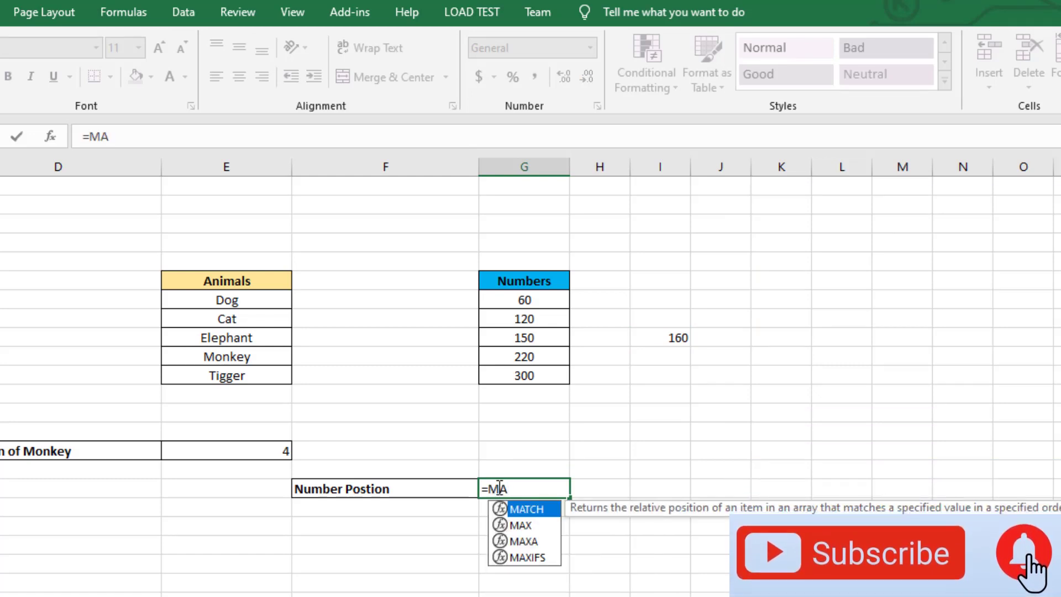
{"action": "double_click", "coordinate": [525, 509]}
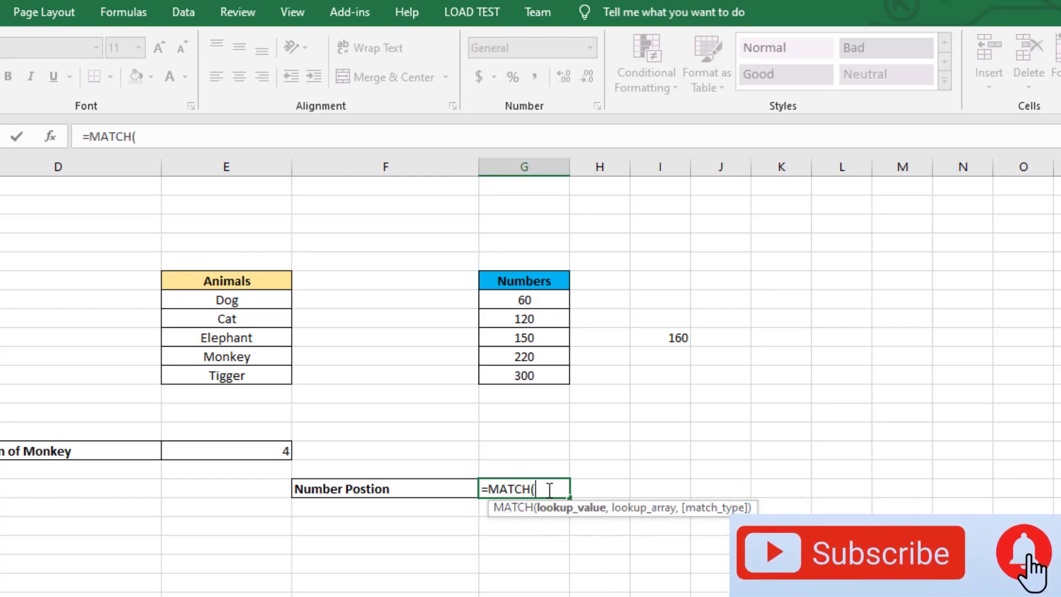
{"action": "type", "text": "1"}
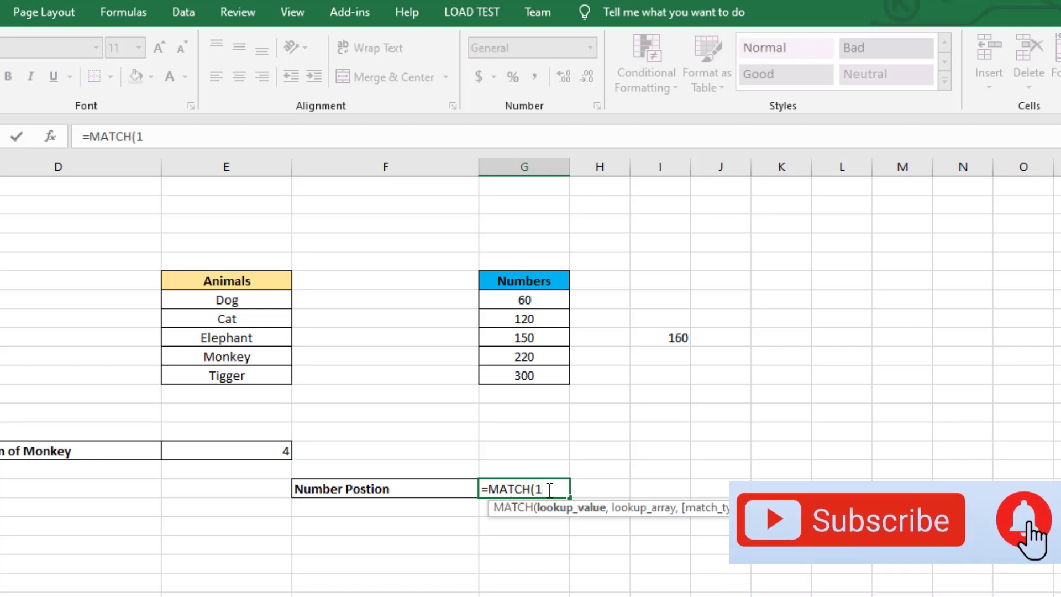
{"action": "type", "text": "60"}
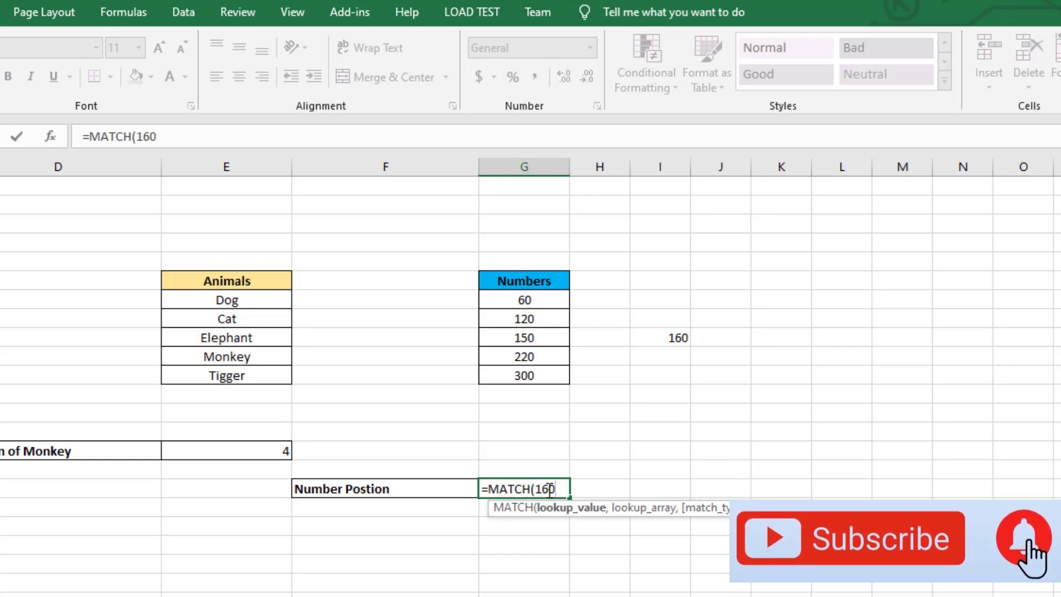
{"action": "type", "text": ","}
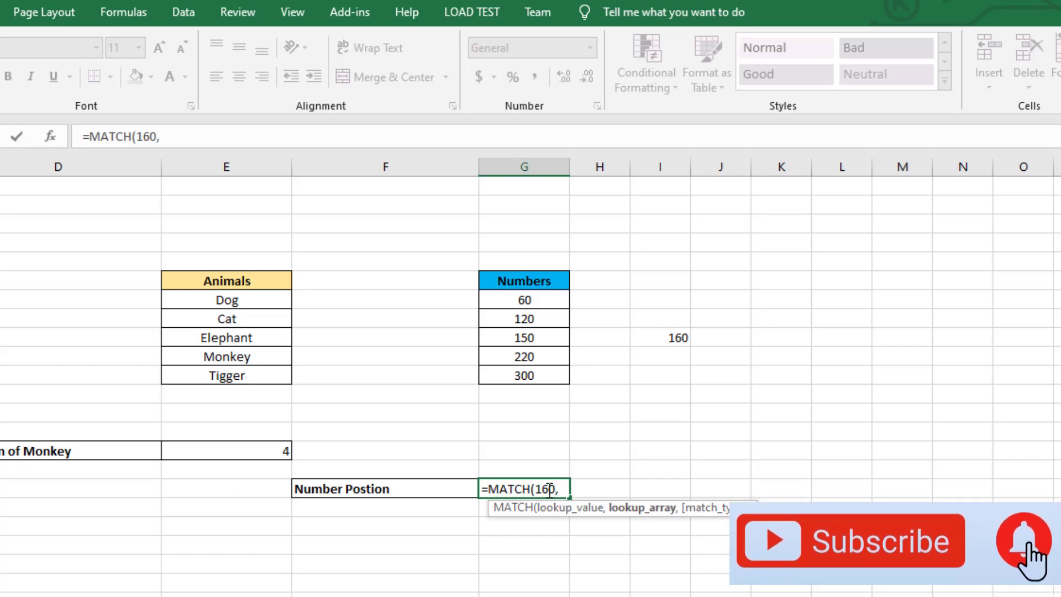
{"action": "left_click", "coordinate": [547, 304]}
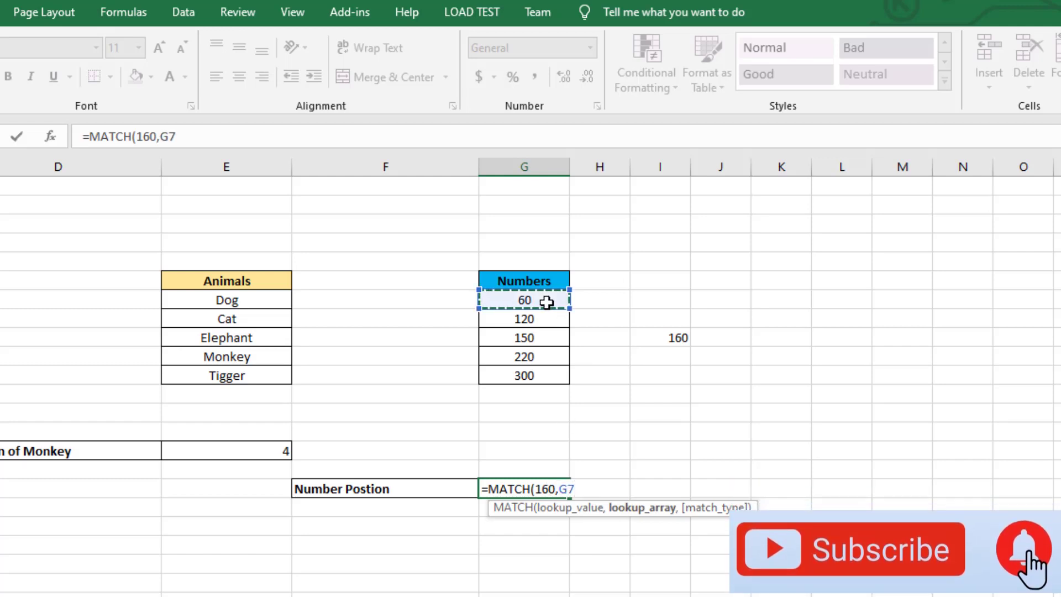
{"action": "left_click_drag", "start_coordinate": [537, 383], "coordinate": [537, 373]}
{"action": "type", "text": ","}
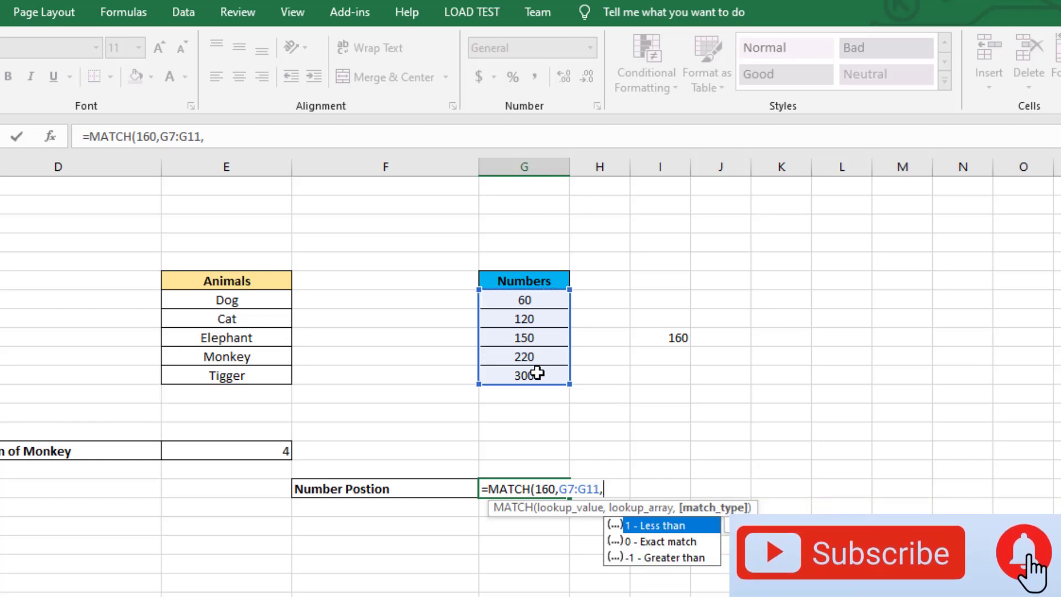
{"action": "type", "text": "1"}
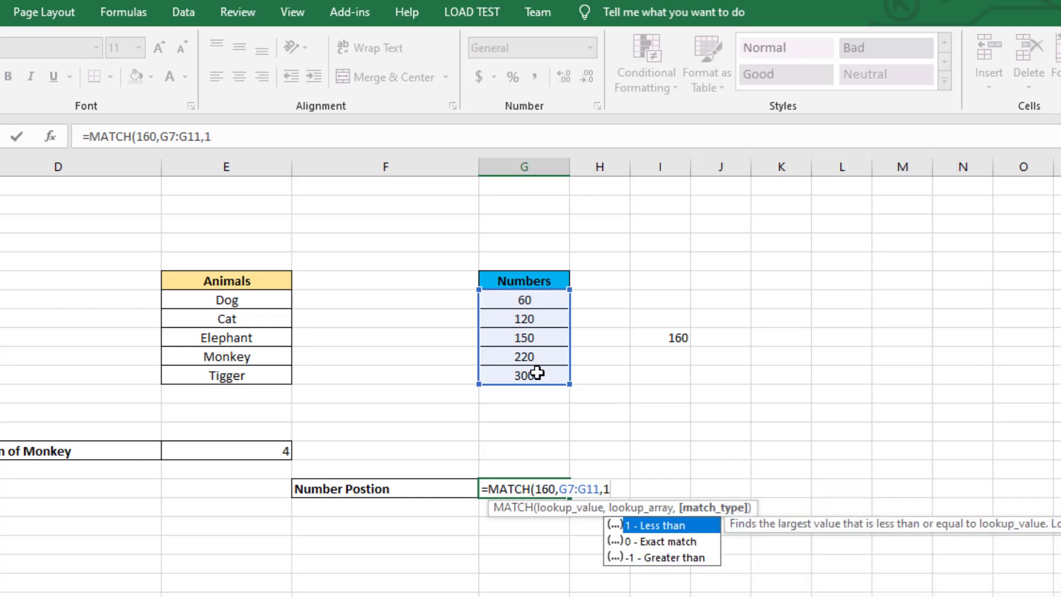
{"action": "type", "text": ")"}
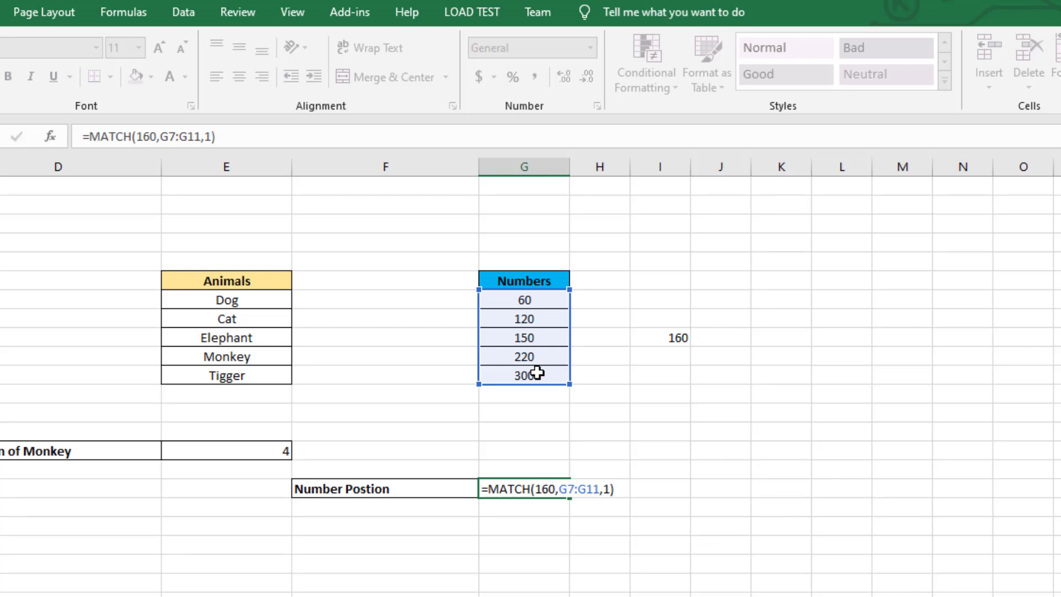
{"action": "key", "text": "Return"}
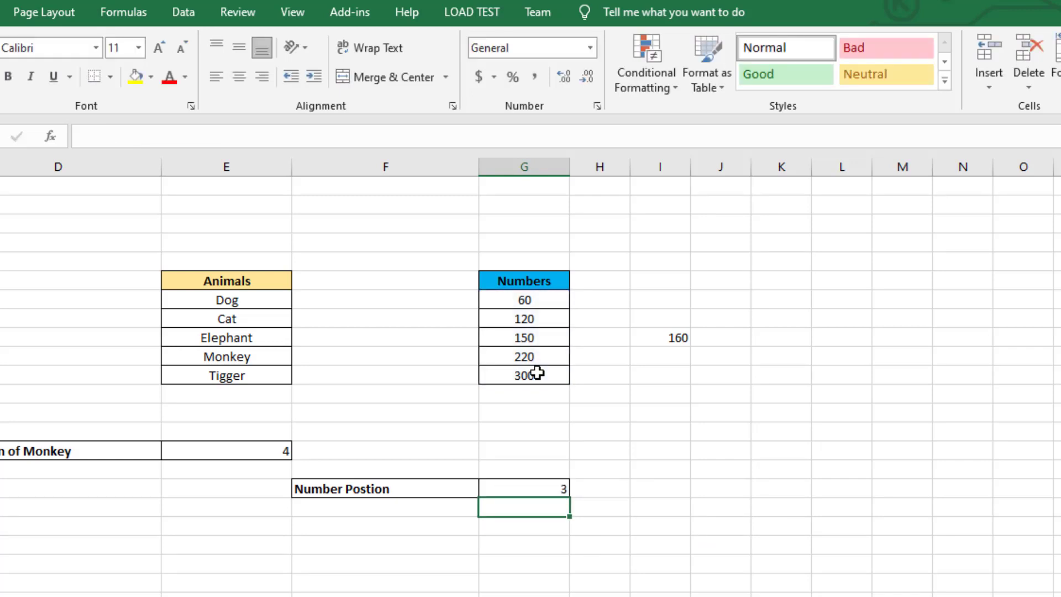
- Change the match type in the Number Postion formula to -1, giving =MATCH(160,G7:G11,-1)
{"action": "left_click", "coordinate": [536, 338]}
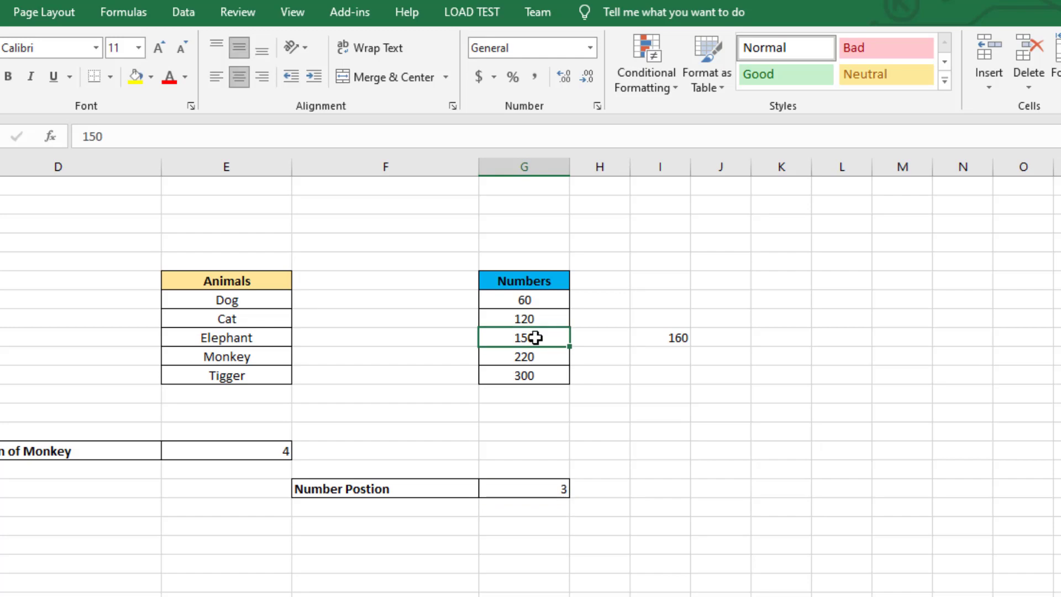
{"action": "left_click", "coordinate": [543, 489]}
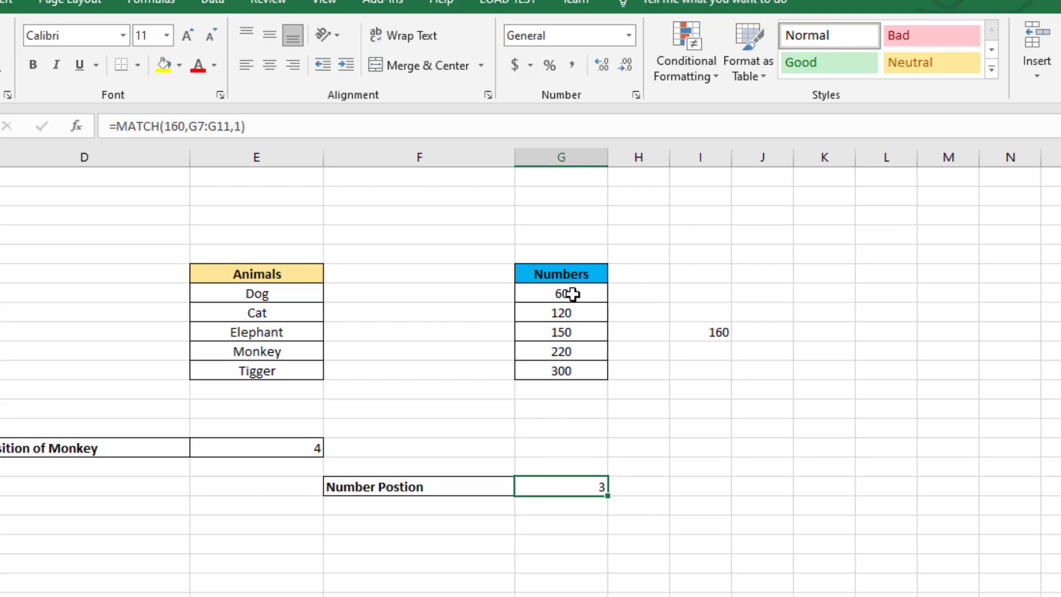
{"action": "double_click", "coordinate": [581, 488]}
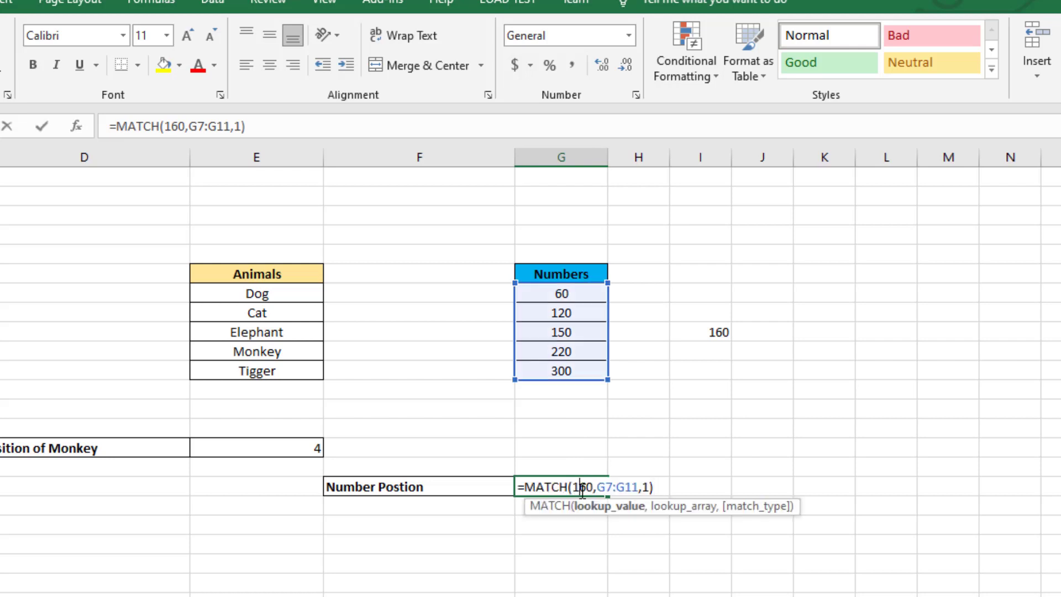
{"action": "left_click", "coordinate": [645, 489]}
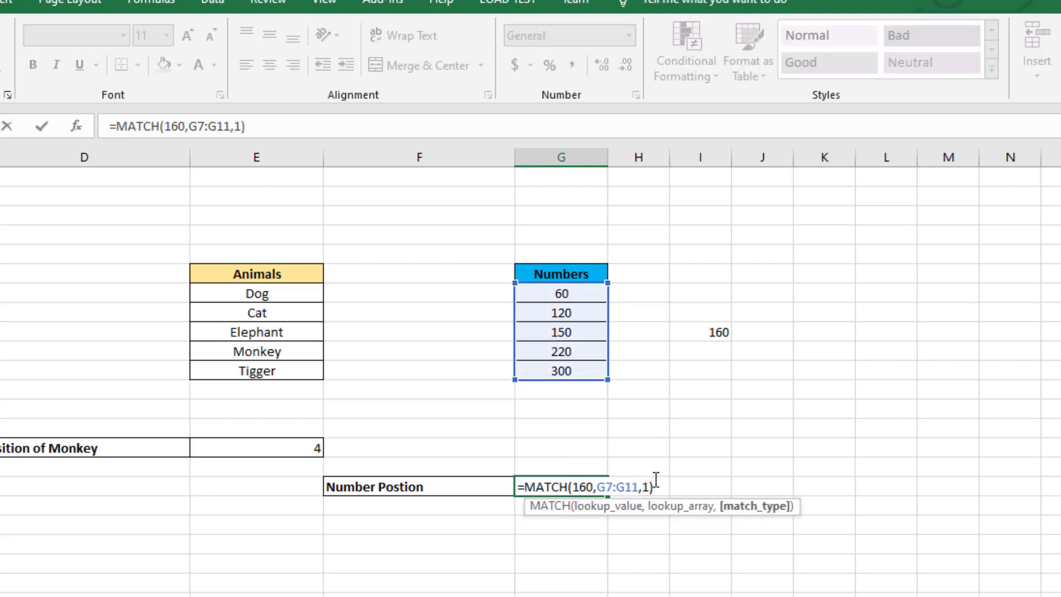
{"action": "type", "text": "-"}
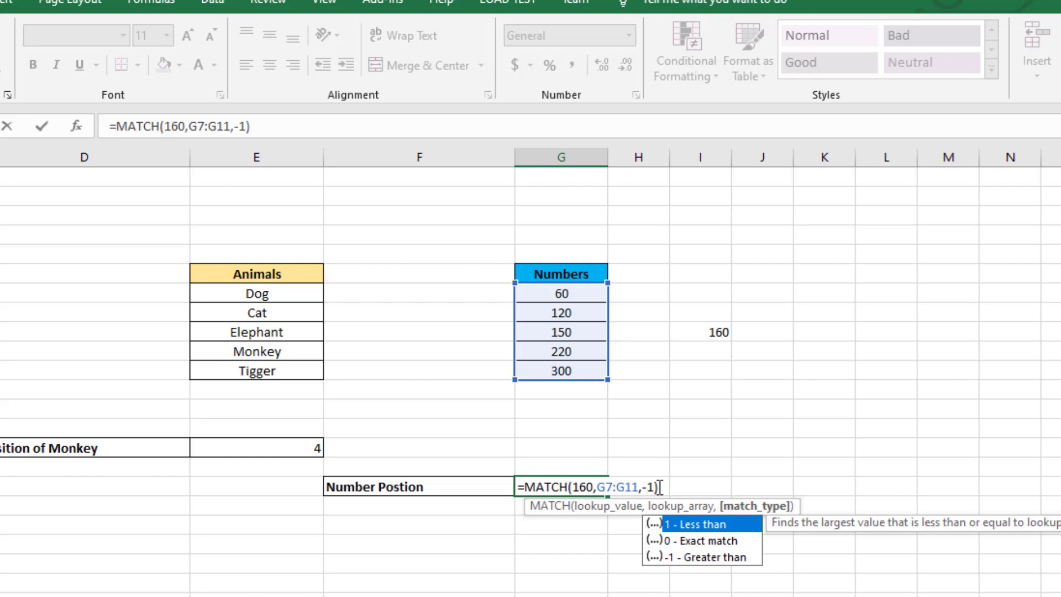
{"action": "left_click", "coordinate": [664, 487]}
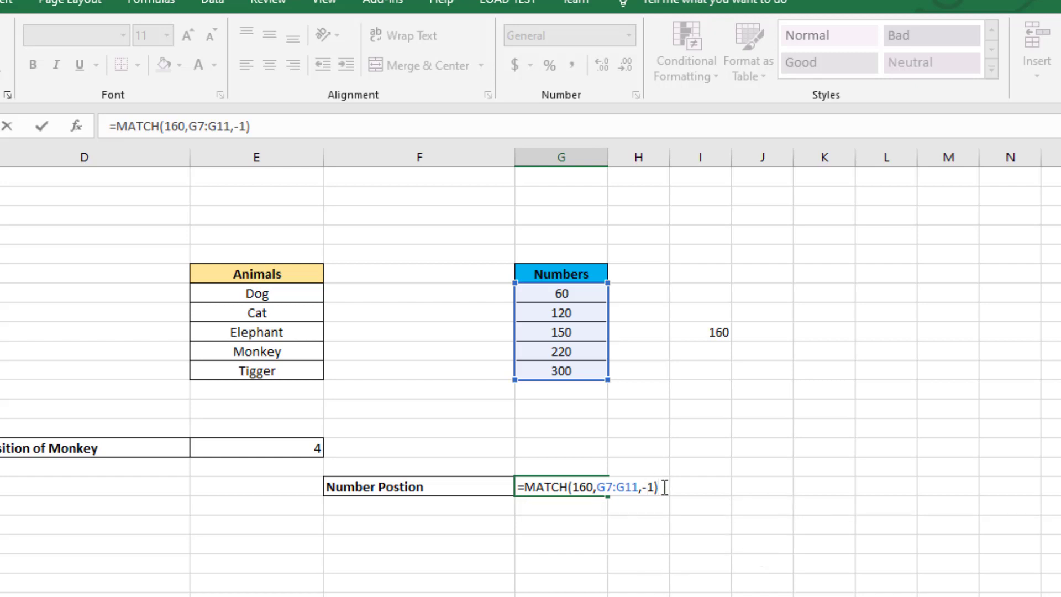
{"action": "key", "text": "Return"}
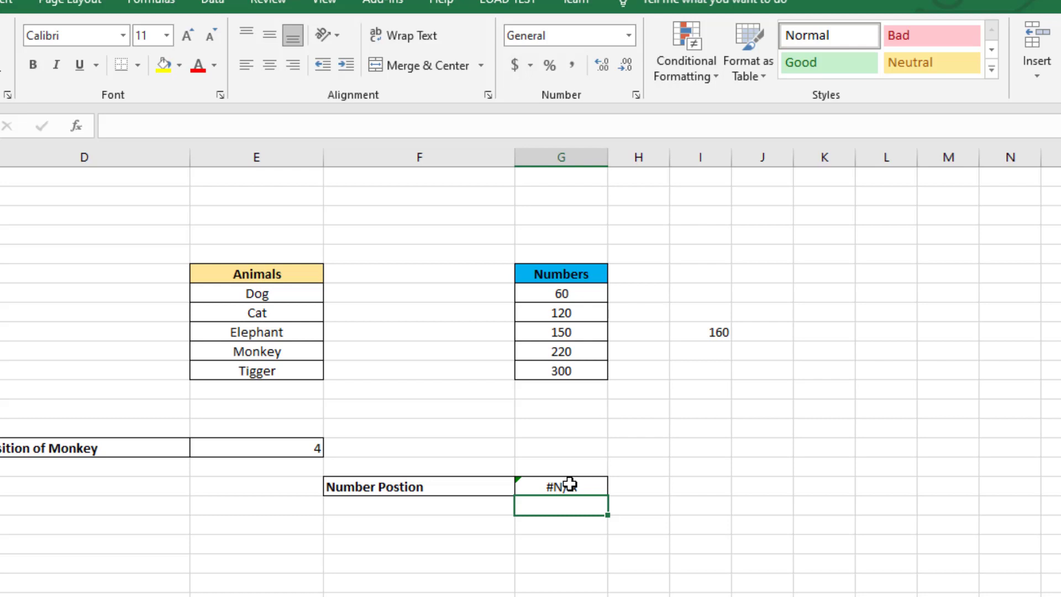
- Sort the values of the Numbers list in G7:G11 from largest to smallest
{"action": "left_click", "coordinate": [561, 292]}
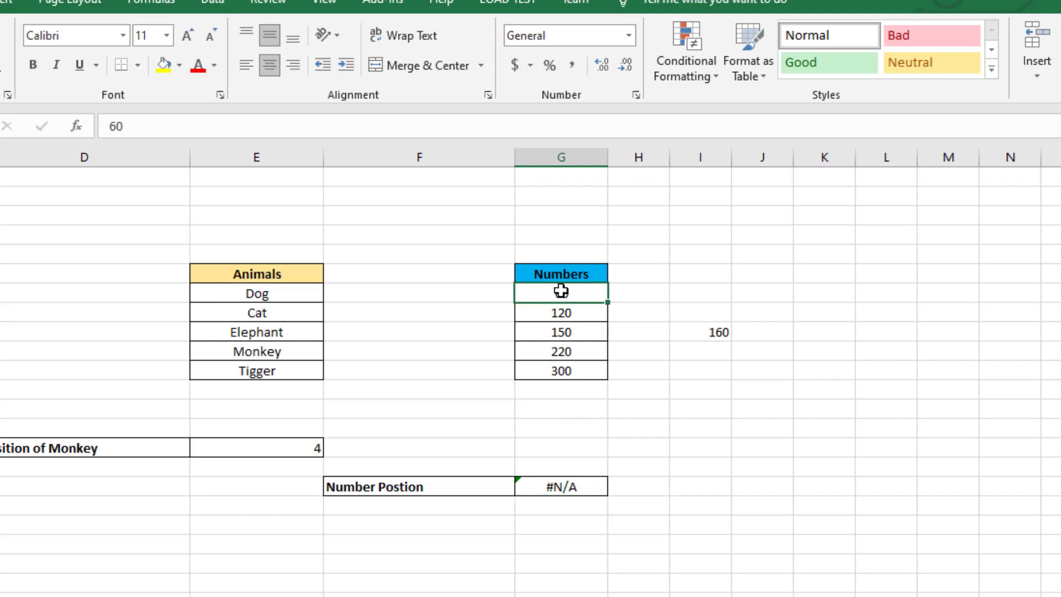
{"action": "left_click", "coordinate": [564, 370], "text": "shift"}
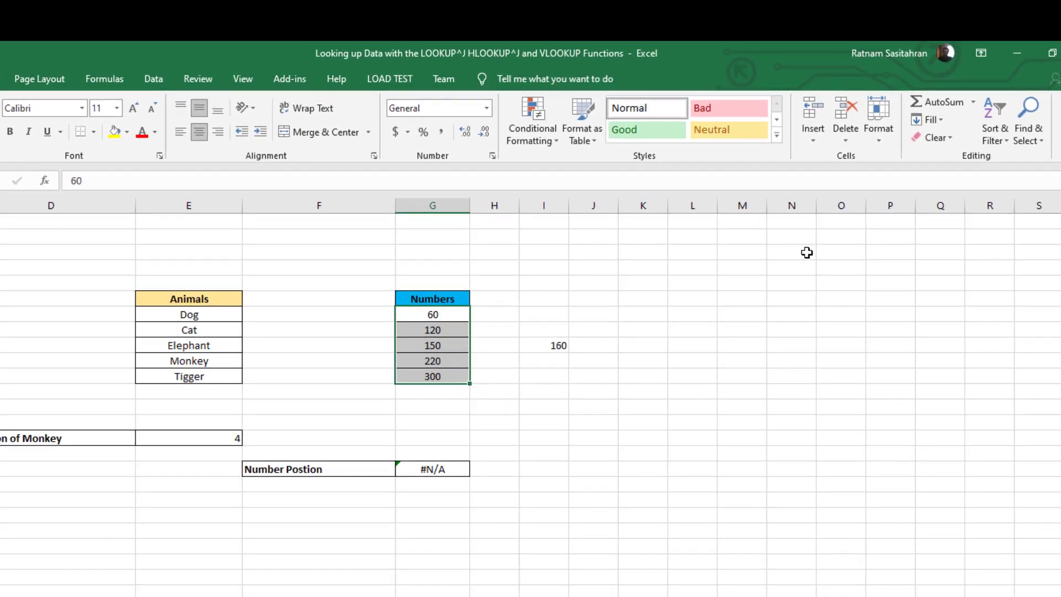
{"action": "left_click", "coordinate": [1007, 143]}
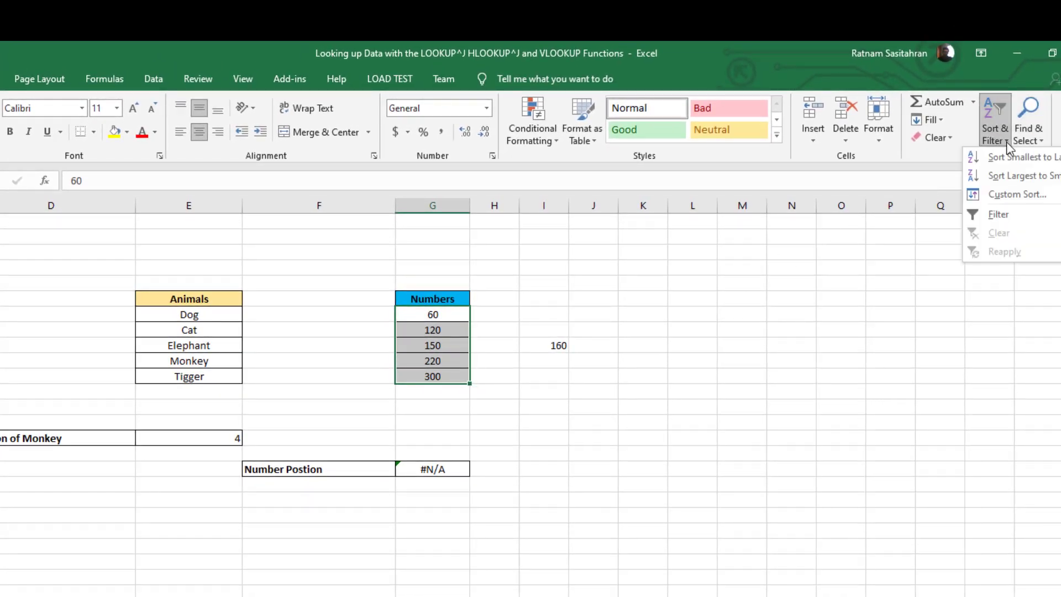
{"action": "left_click", "coordinate": [1007, 142]}
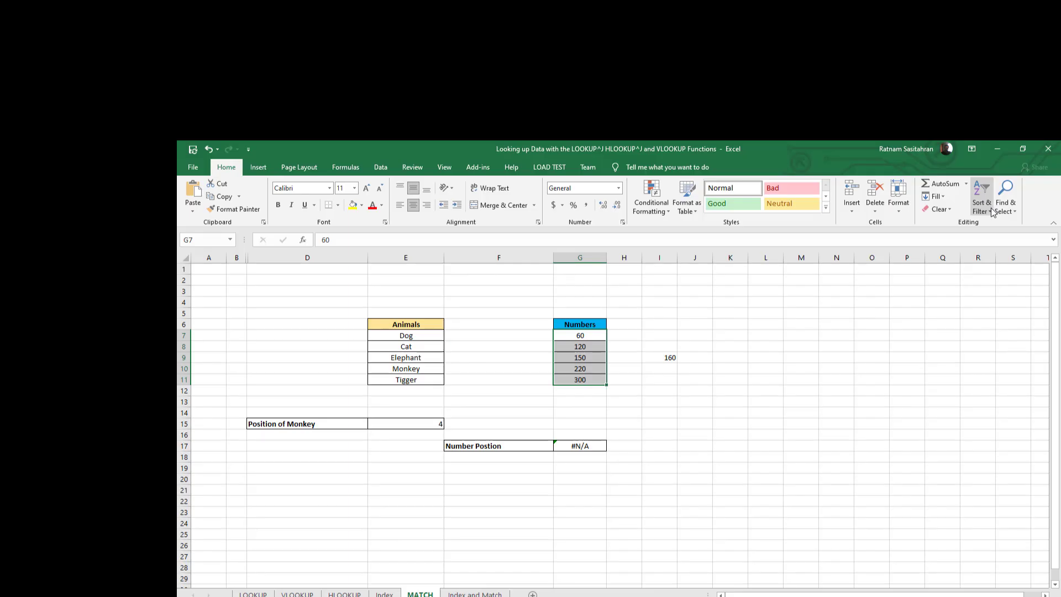
{"action": "left_click", "coordinate": [992, 212]}
{"action": "left_click", "coordinate": [1017, 236]}
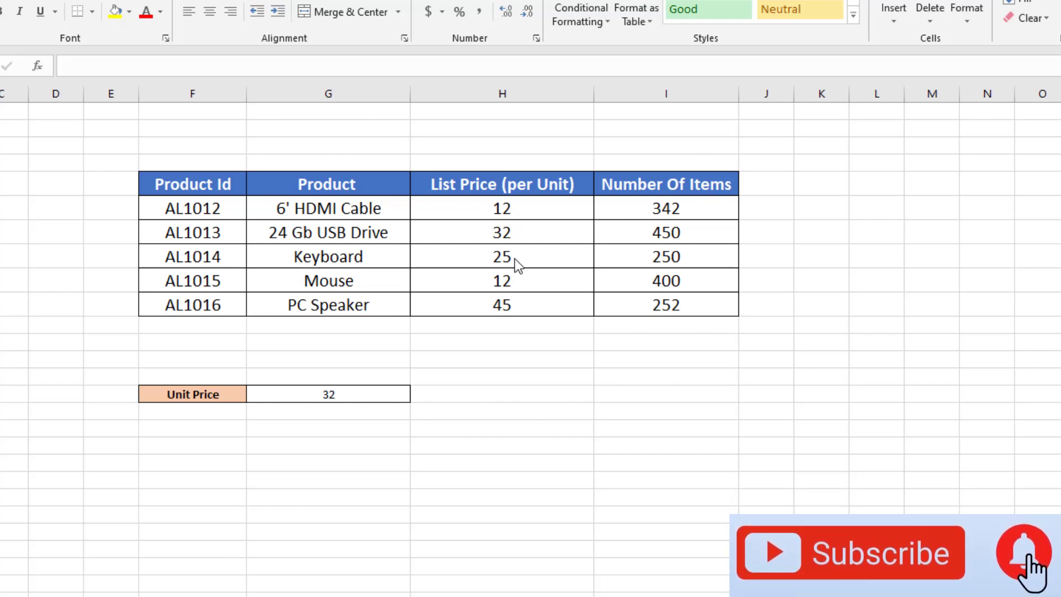
- Clear the existing INDEX formula from the Unit Price cell
{"action": "left_click", "coordinate": [349, 263]}
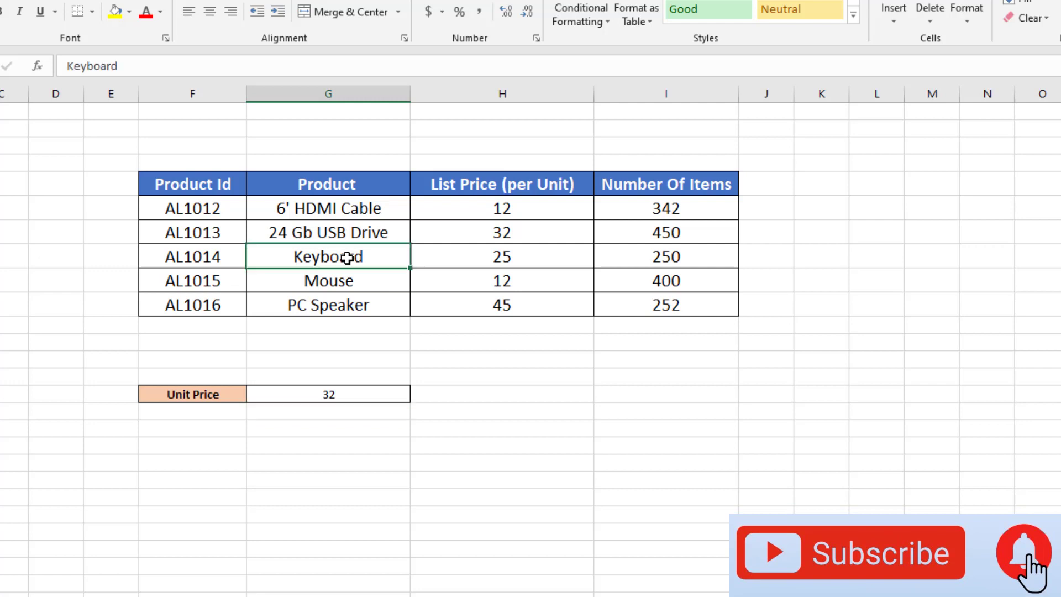
{"action": "left_click", "coordinate": [511, 258]}
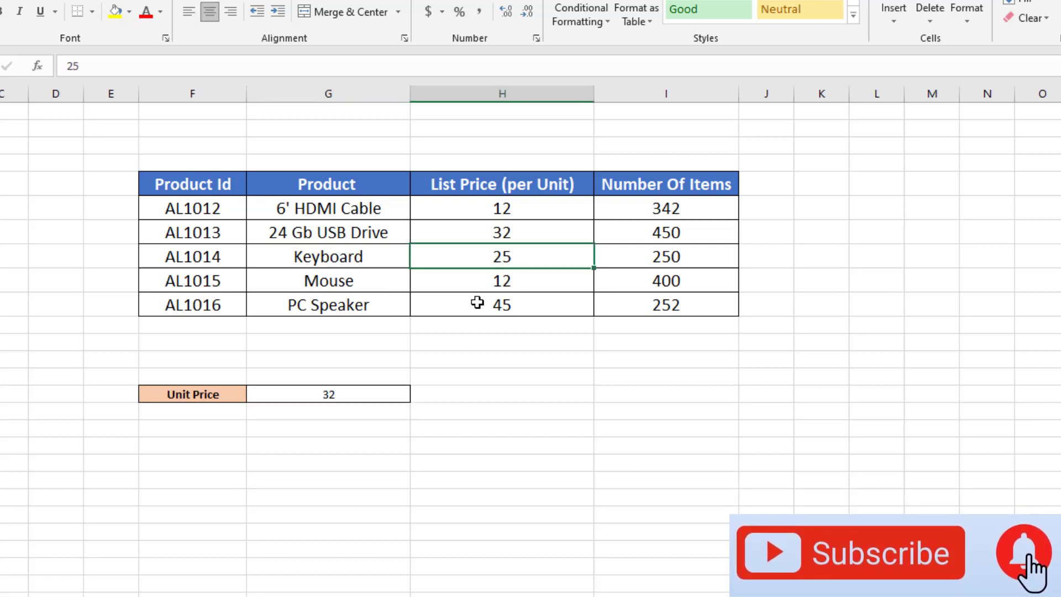
{"action": "left_click", "coordinate": [350, 396]}
{"action": "double_click", "coordinate": [351, 395]}
{"action": "left_click_drag", "start_coordinate": [352, 395], "coordinate": [232, 393]}
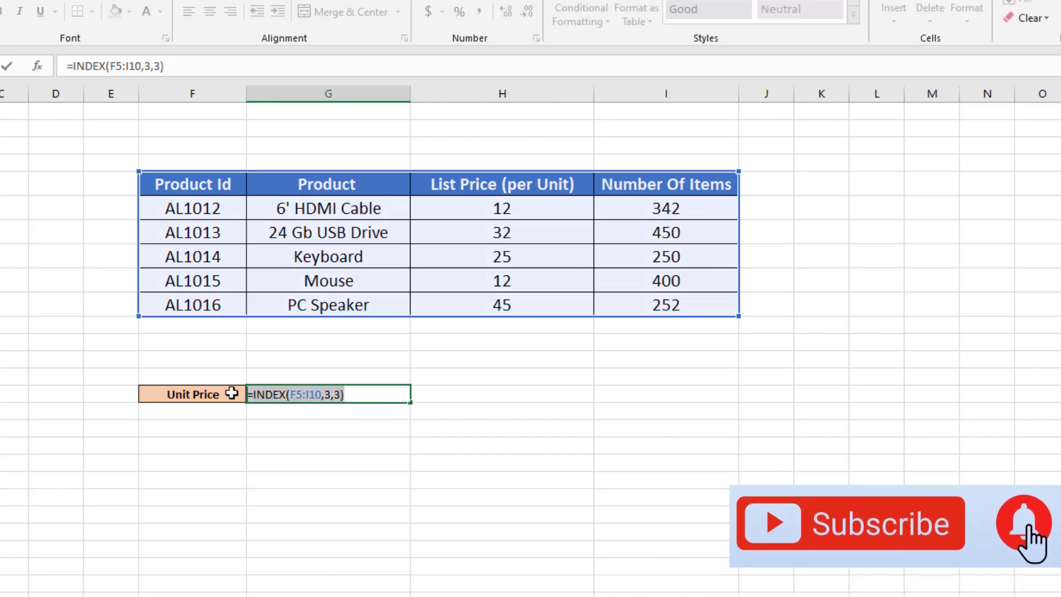
{"action": "key", "text": "BackSpace"}
- Enter =INDEX(F5:I10,4,3) in the Unit Price cell to return the Keyboard's list price from the product table
{"action": "type", "text": "=i"}
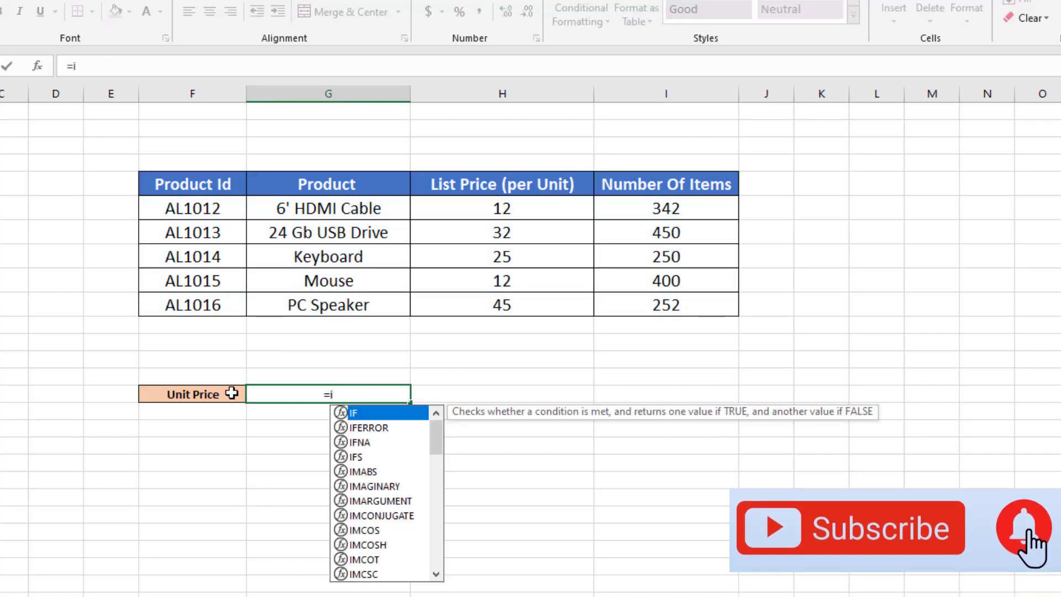
{"action": "type", "text": "n"}
{"action": "key", "text": "BackSpace"}
{"action": "key", "text": "BackSpace"}
{"action": "type", "text": "o"}
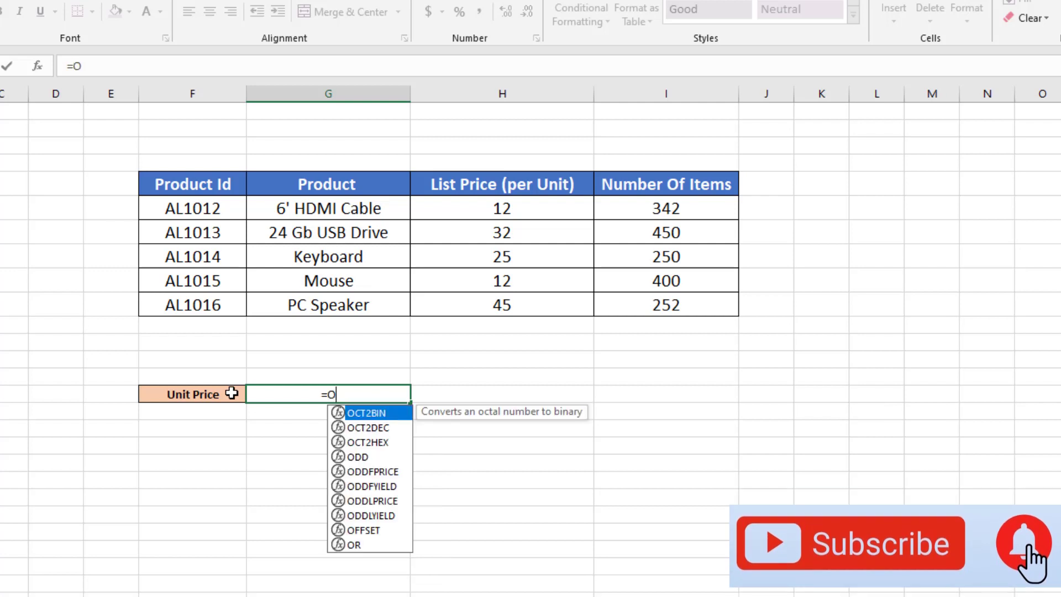
{"action": "key", "text": "BackSpace"}
{"action": "type", "text": "IN"}
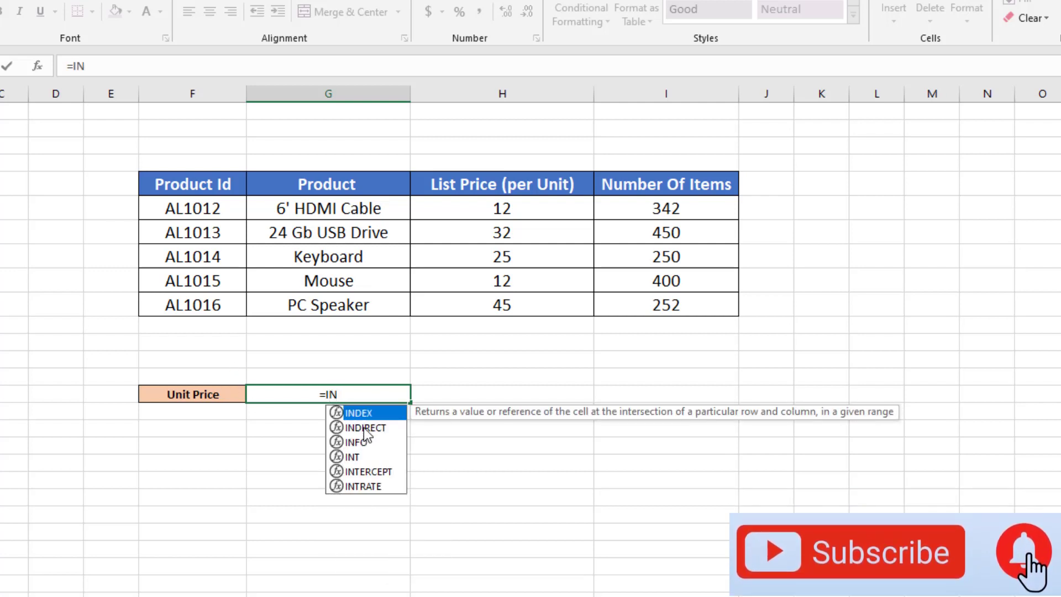
{"action": "double_click", "coordinate": [359, 413]}
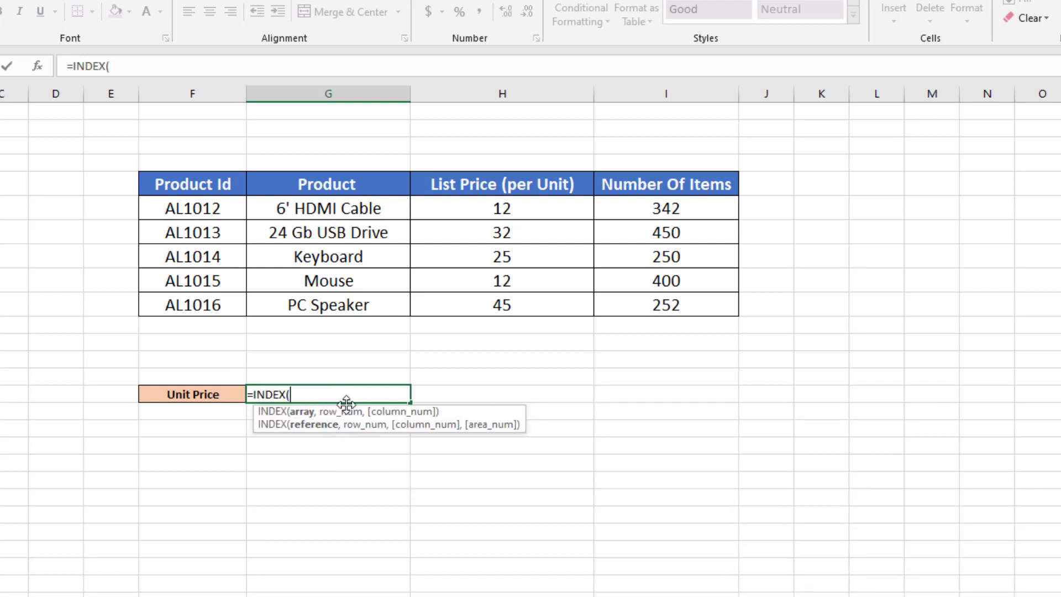
{"action": "left_click_drag", "start_coordinate": [213, 179], "coordinate": [694, 301]}
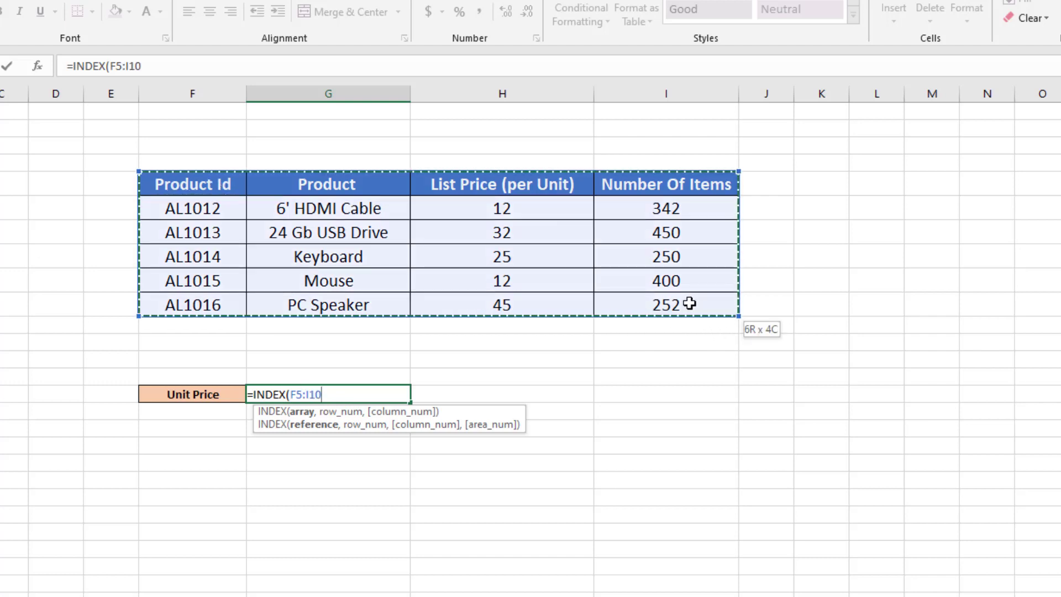
{"action": "type", "text": ","}
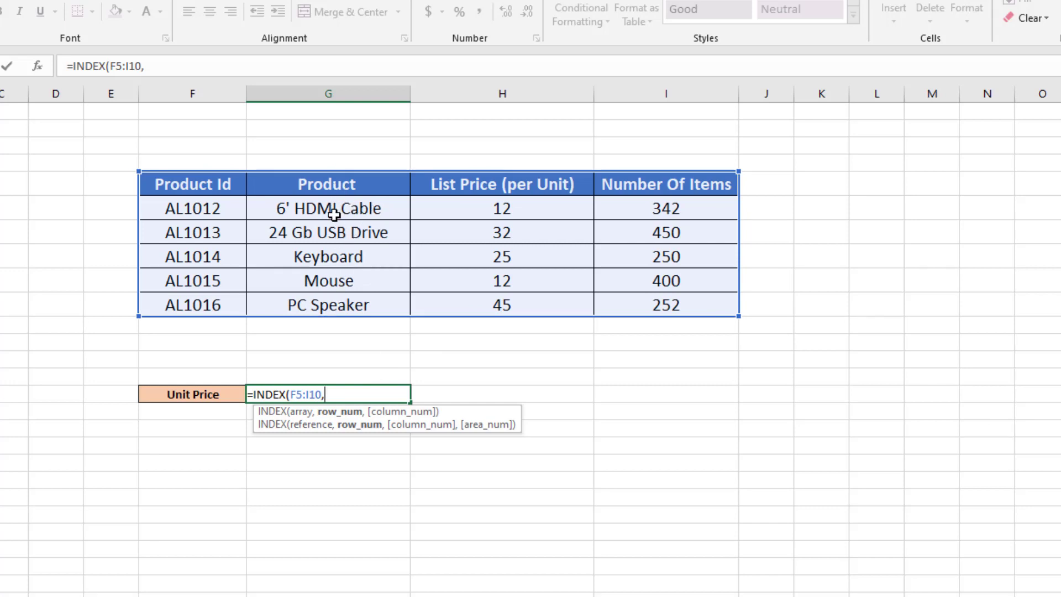
{"action": "type", "text": "4,"}
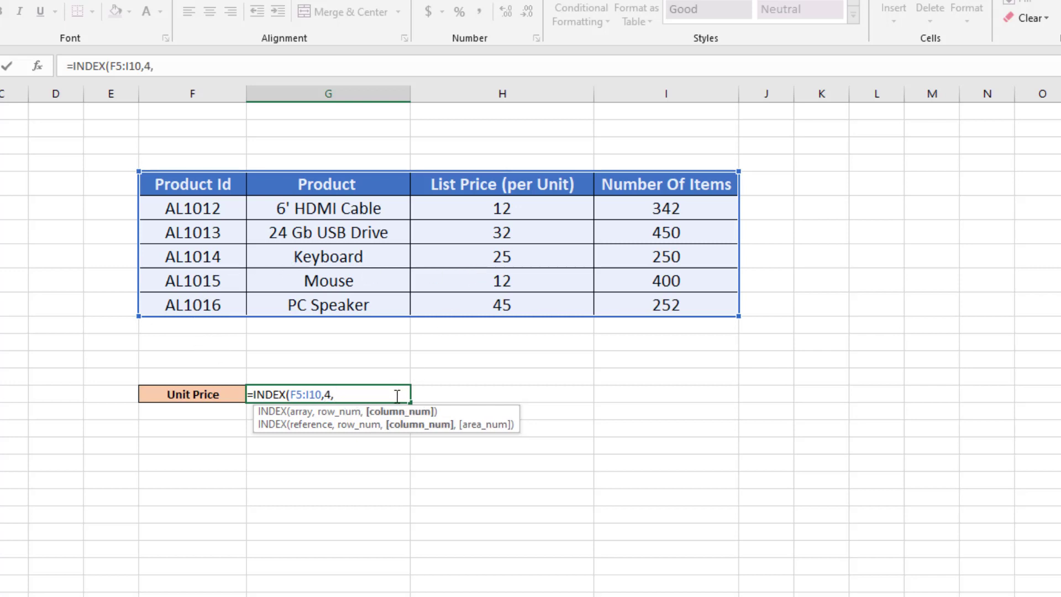
{"action": "type", "text": "3)"}
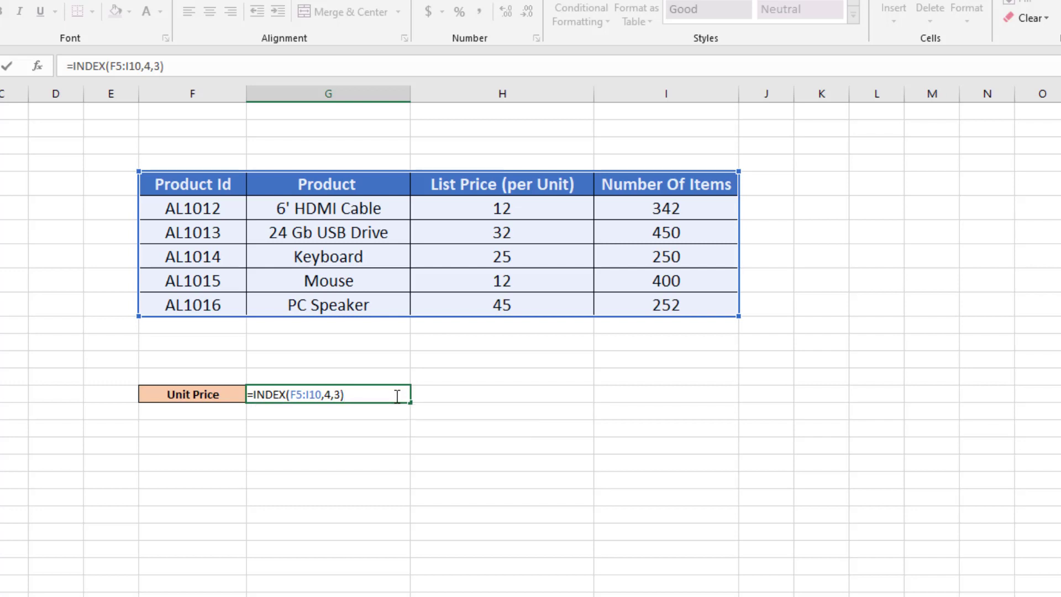
{"action": "key", "text": "Return"}
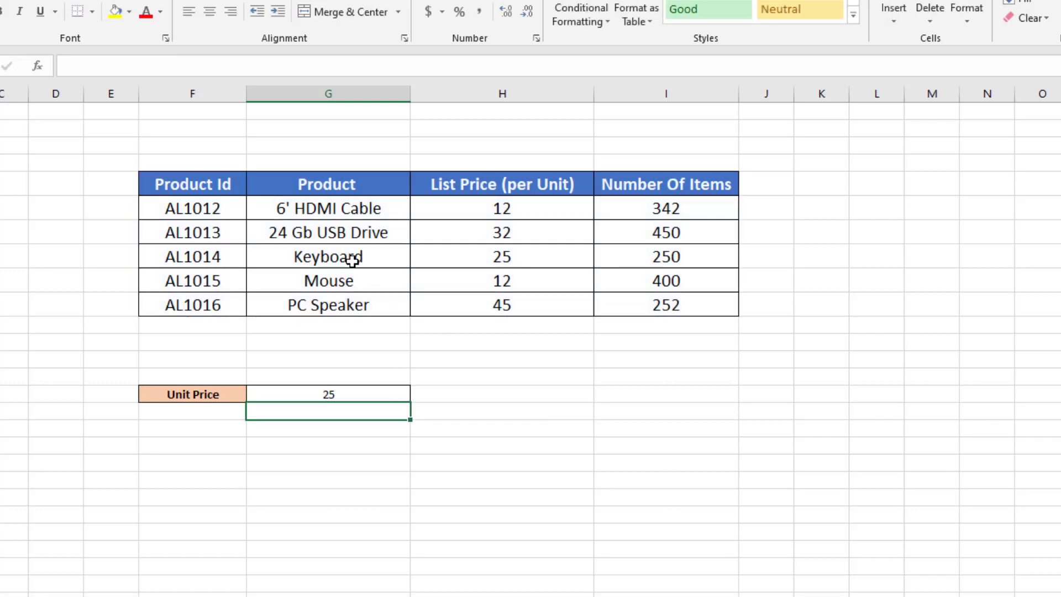
{"action": "left_click", "coordinate": [352, 261]}
{"action": "left_click", "coordinate": [504, 259]}
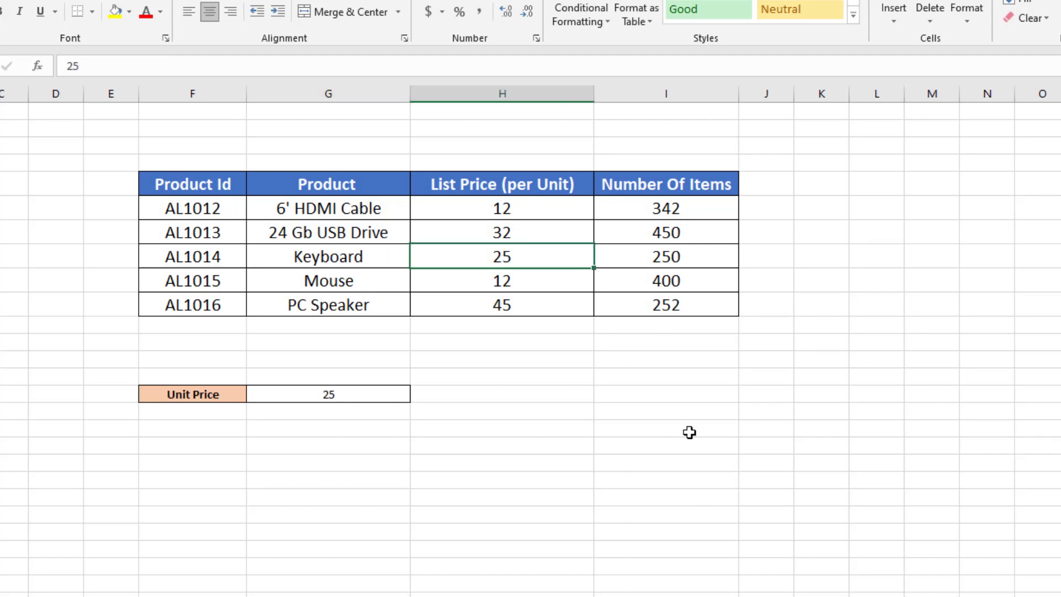
- Replace the row number in the Unit Price INDEX formula with a nested MATCH function
{"action": "left_click", "coordinate": [349, 393]}
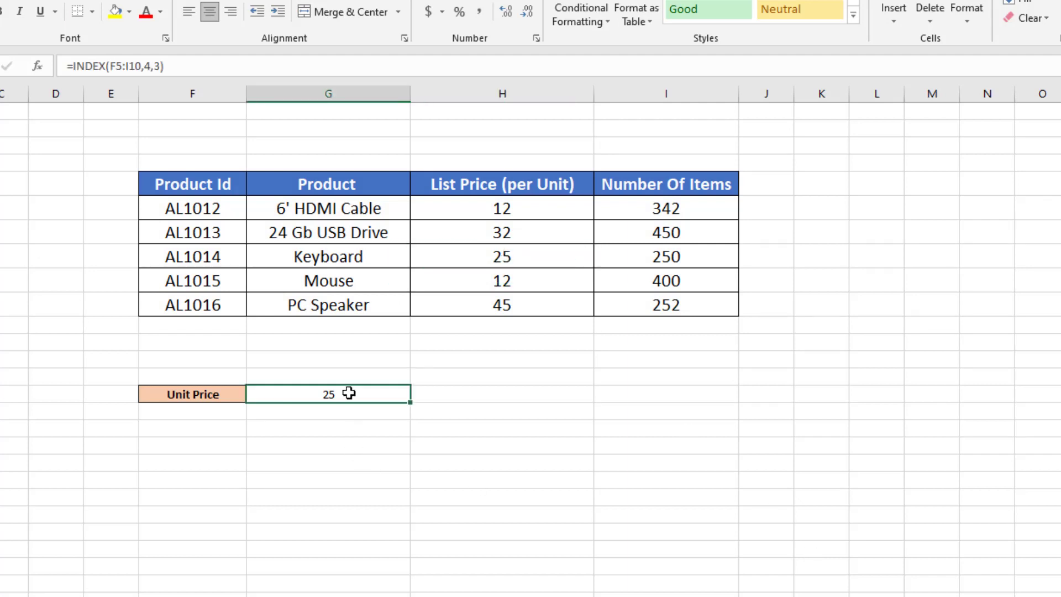
{"action": "double_click", "coordinate": [349, 393]}
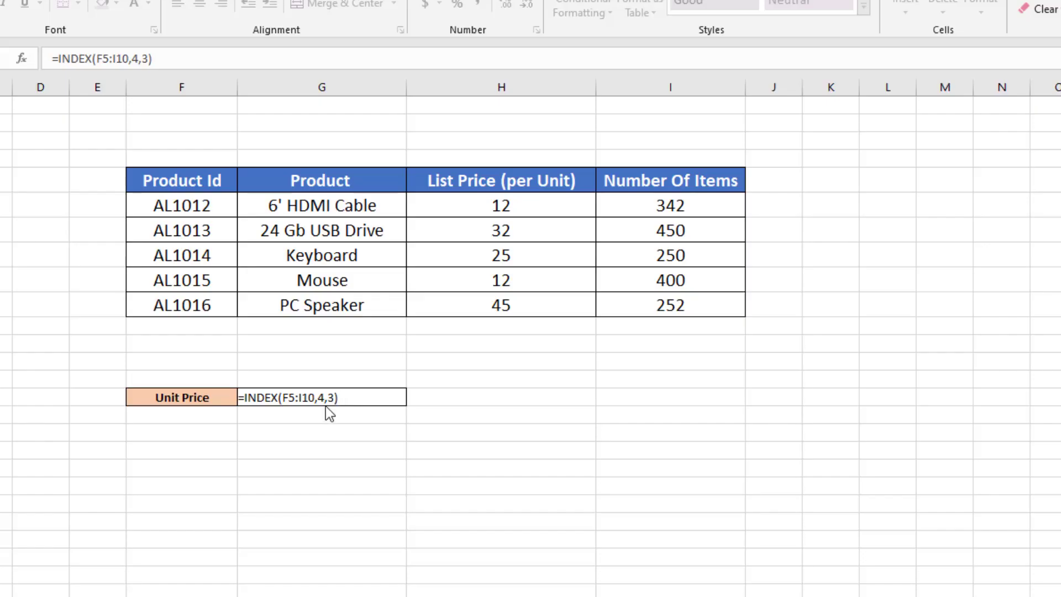
{"action": "double_click", "coordinate": [327, 401]}
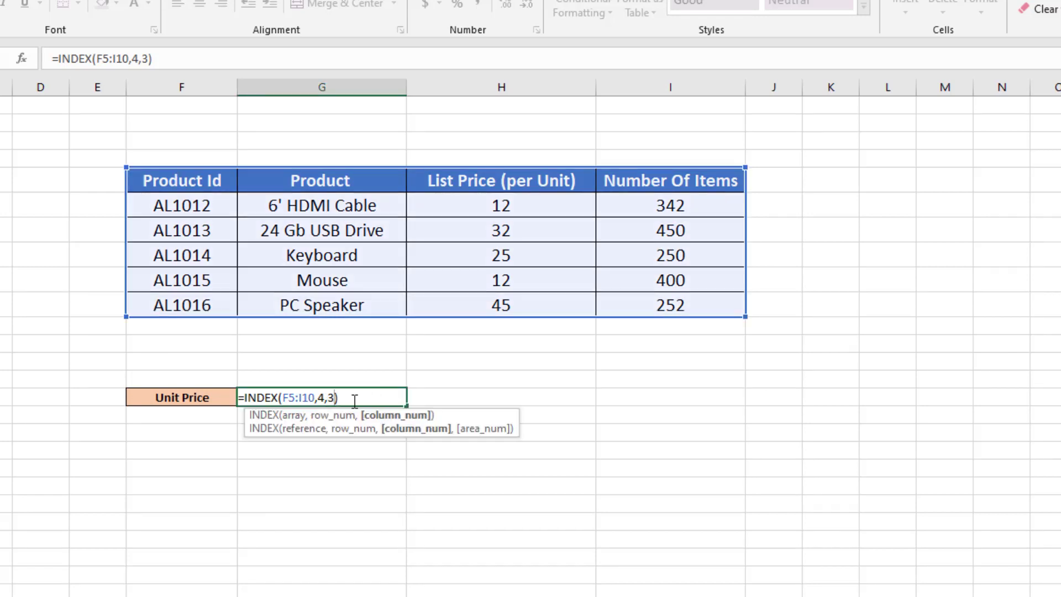
{"action": "left_click", "coordinate": [326, 398]}
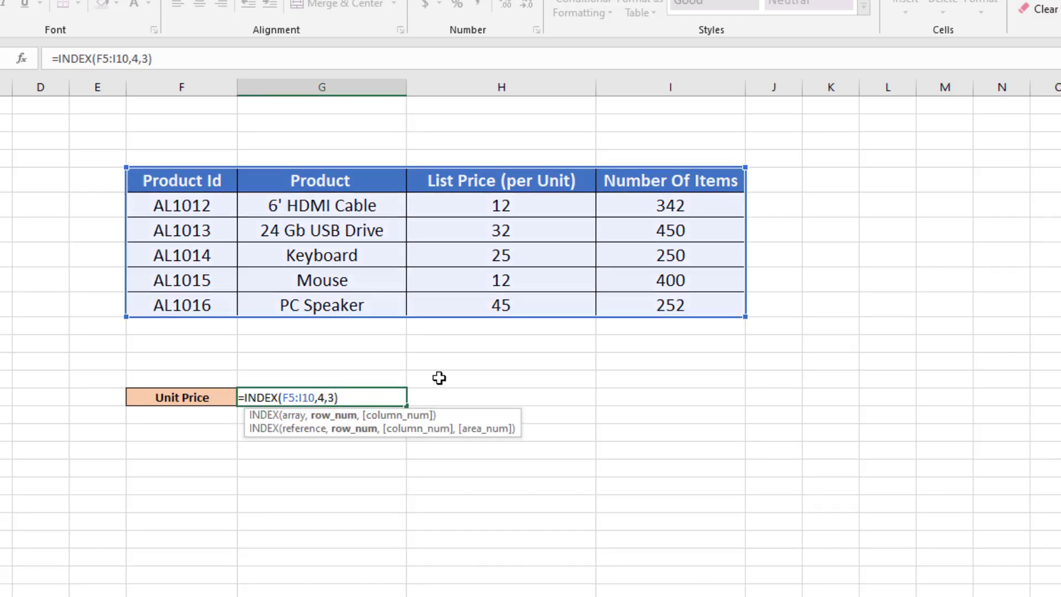
{"action": "key", "text": "BackSpace"}
{"action": "type", "text": "MA"}
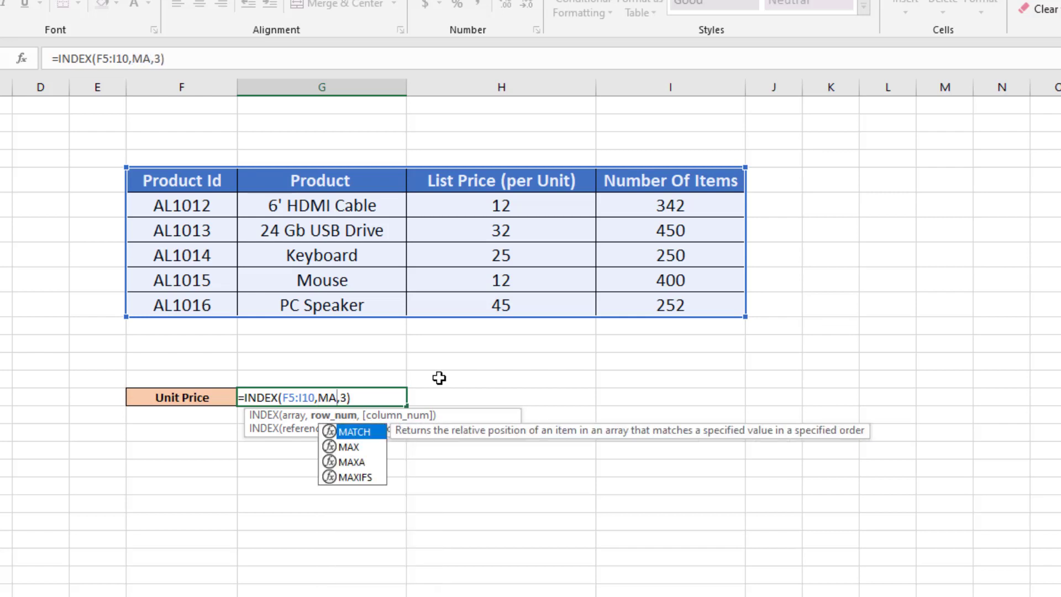
{"action": "double_click", "coordinate": [361, 432]}
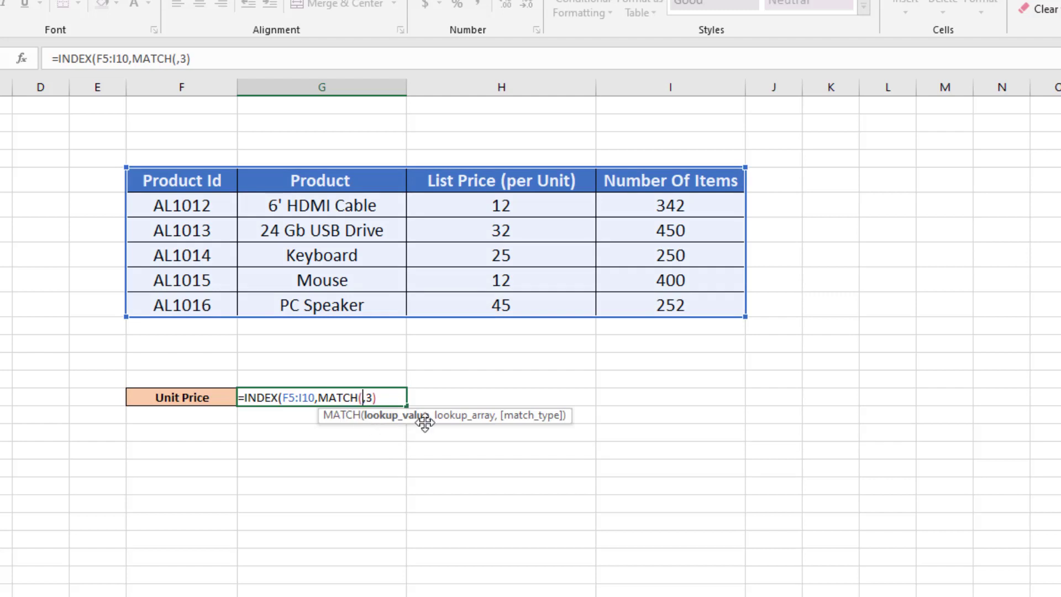
- Complete the row MATCH with lookup value "Keyboard", lookup array G5:G10 and exact match type 0, and commit the formula
{"action": "type", "text": "\"Keyboard\","}
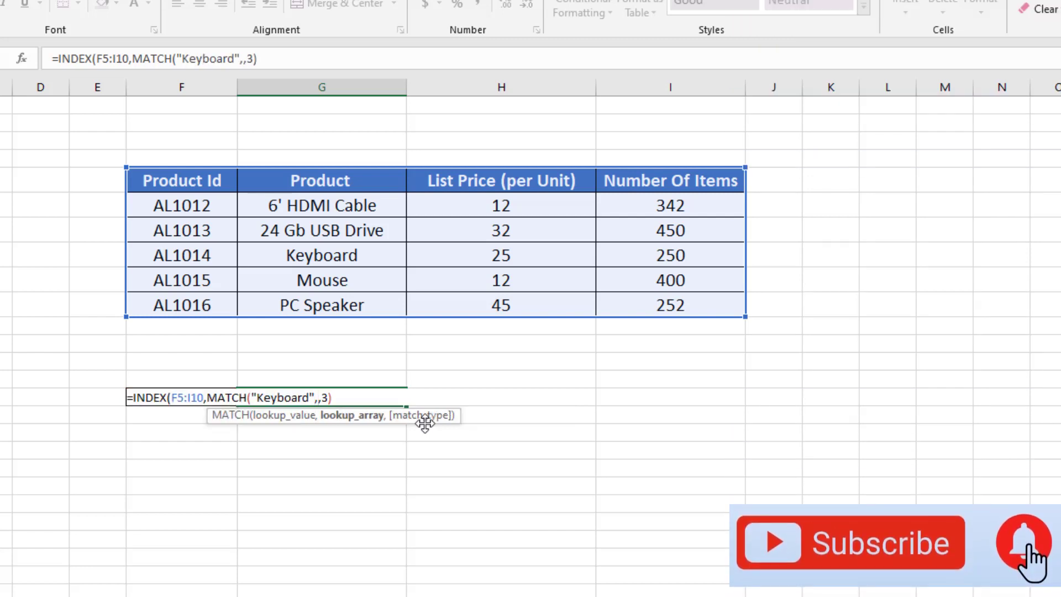
{"action": "left_click", "coordinate": [334, 180]}
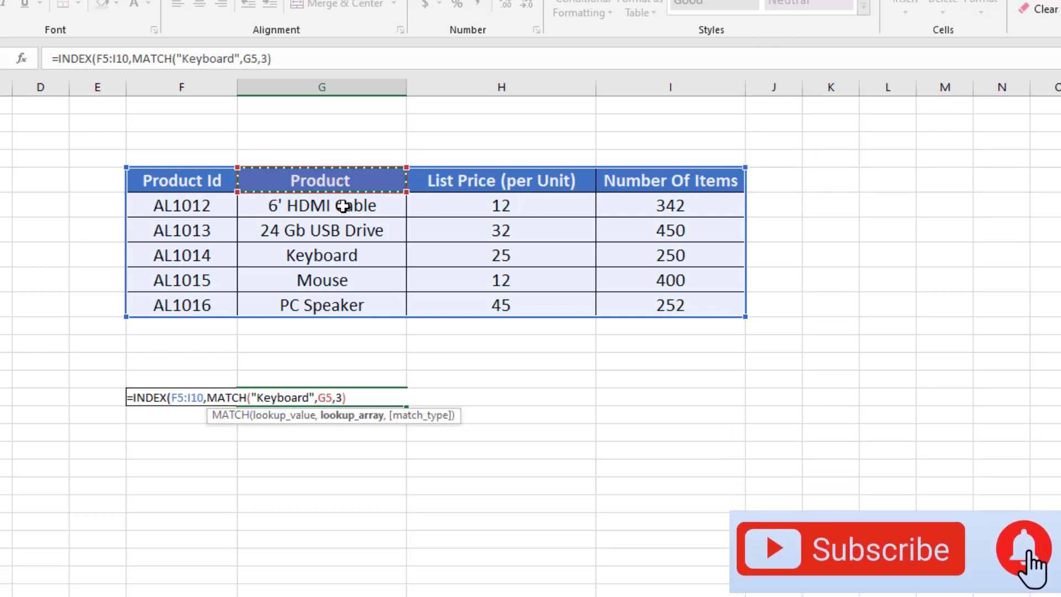
{"action": "left_click_drag", "start_coordinate": [328, 308], "coordinate": [327, 308]}
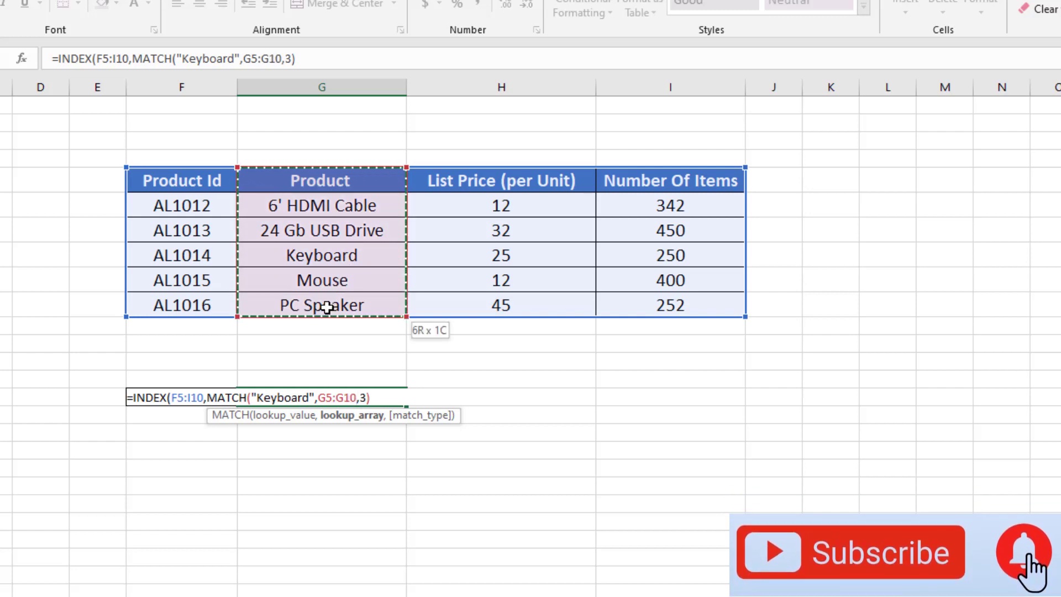
{"action": "type", "text": ",0,"}
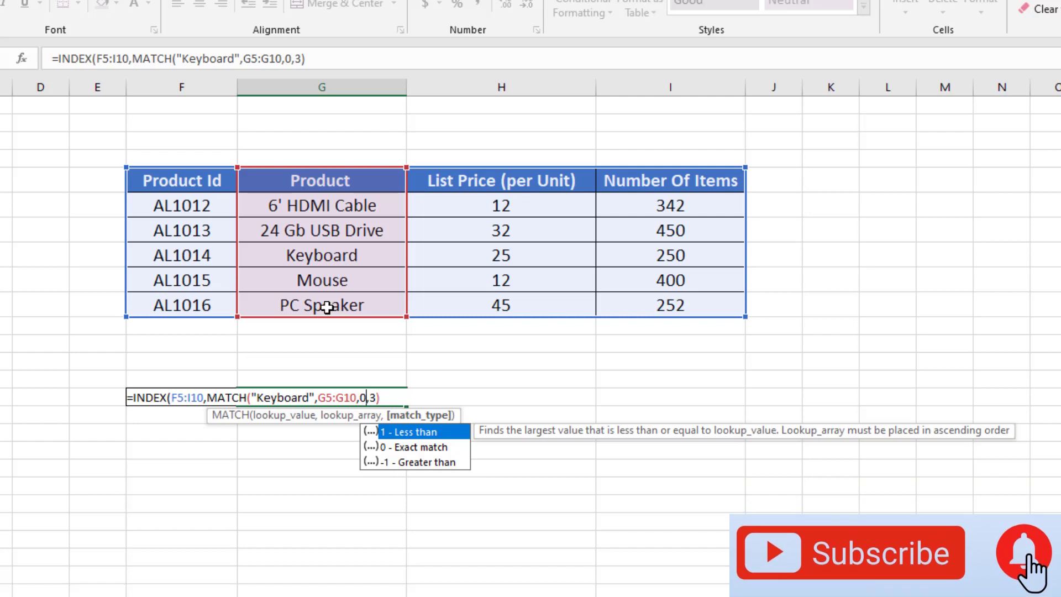
{"action": "type", "text": ")"}
{"action": "key", "text": "Return"}
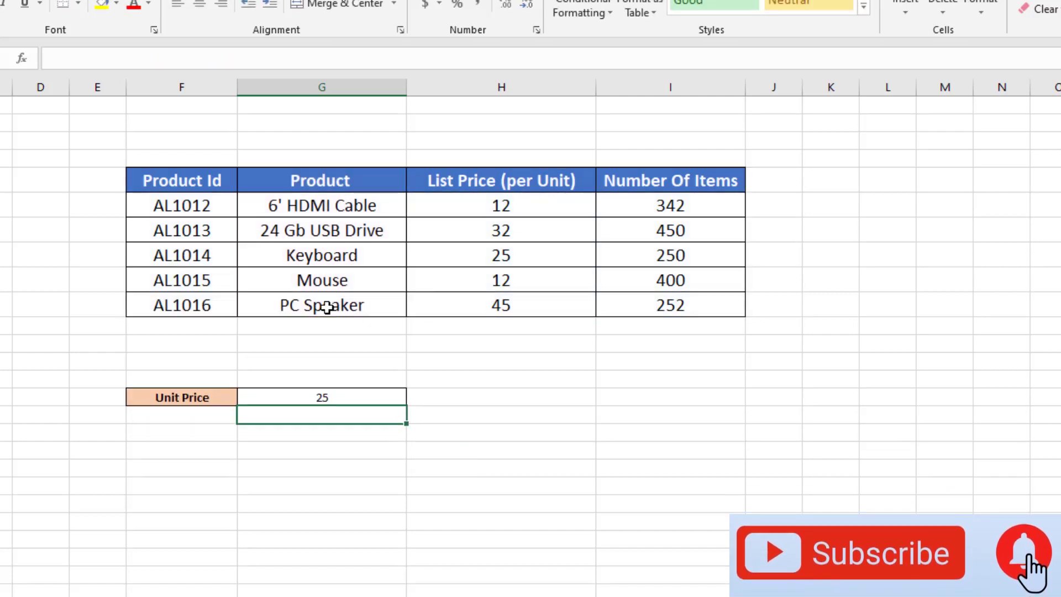
{"action": "double_click", "coordinate": [337, 397]}
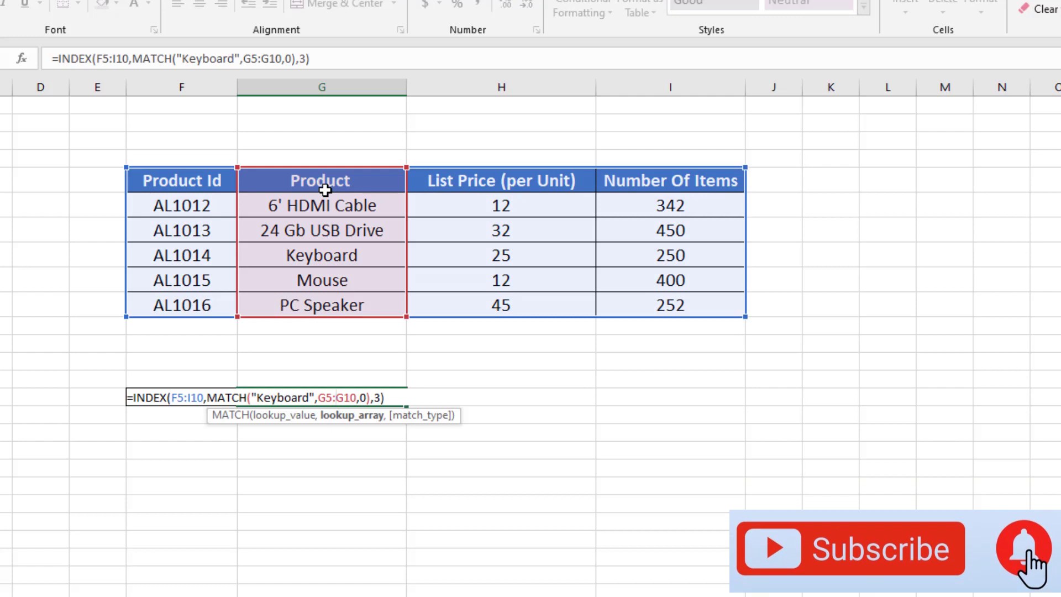
{"action": "double_click", "coordinate": [378, 398]}
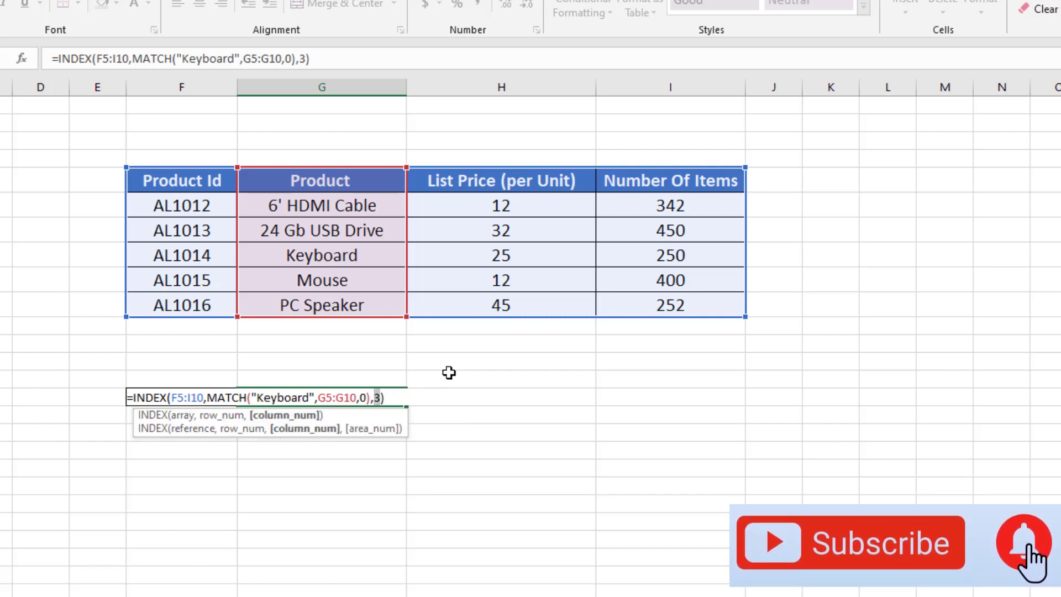
{"action": "type", "text": "Ma"}
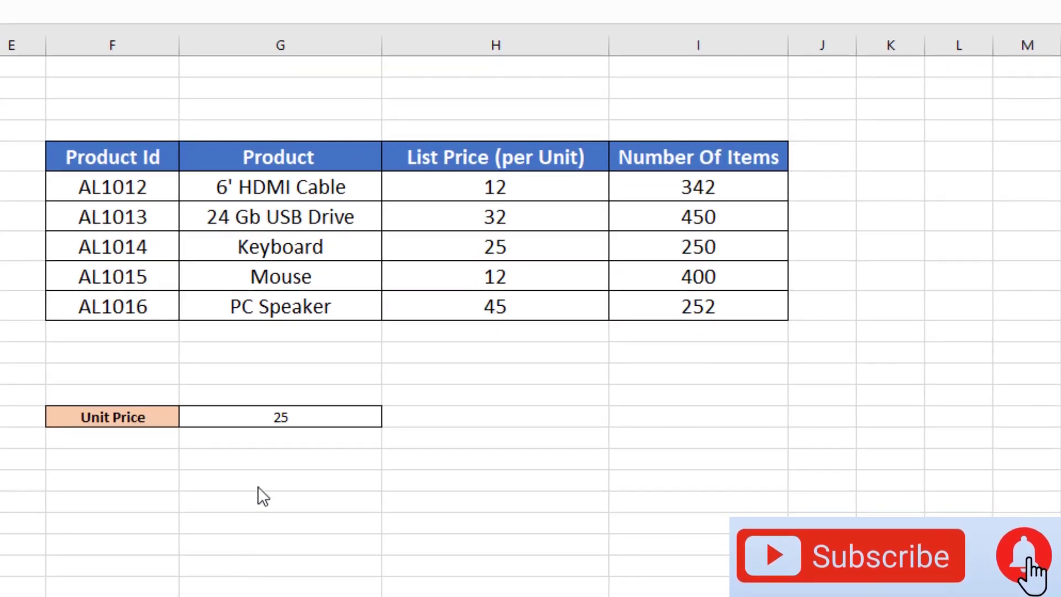
- Replace the column number 3 in the Unit Price INDEX formula with a second nested MATCH function
{"action": "double_click", "coordinate": [289, 416]}
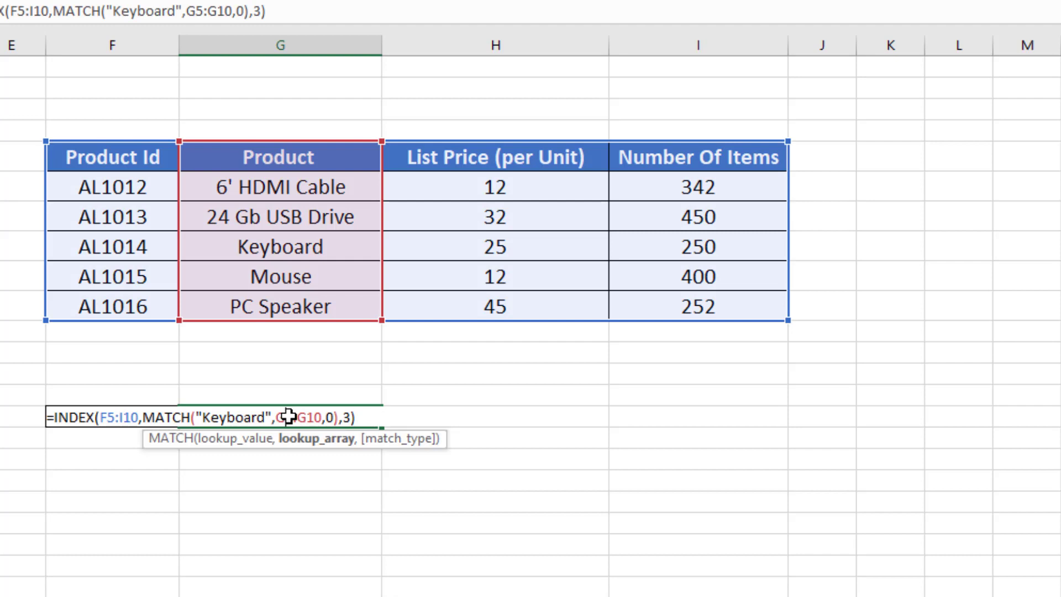
{"action": "left_click", "coordinate": [351, 419]}
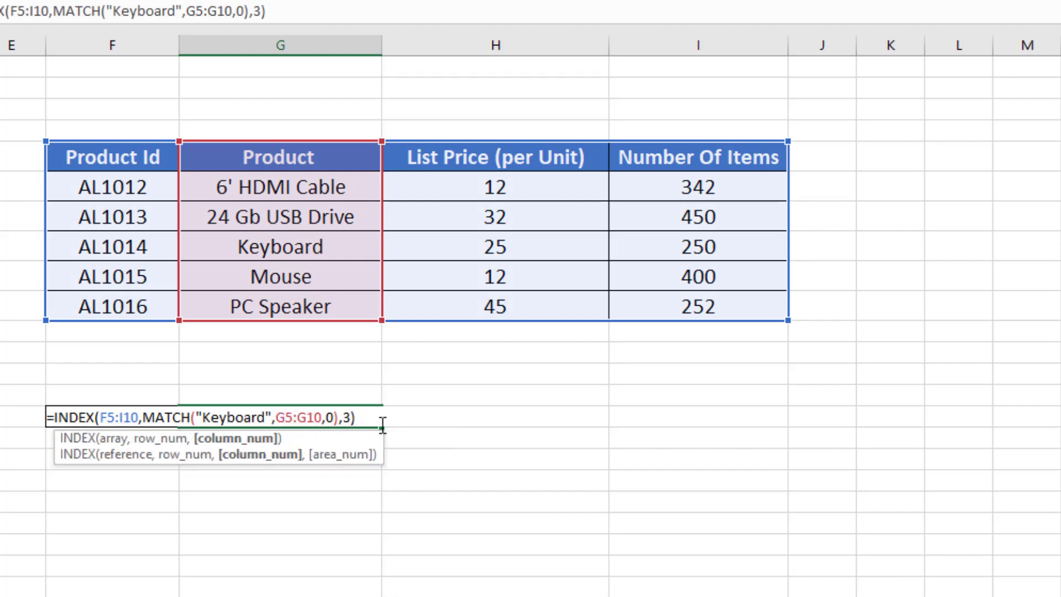
{"action": "key", "text": "BackSpace"}
{"action": "type", "text": "MA"}
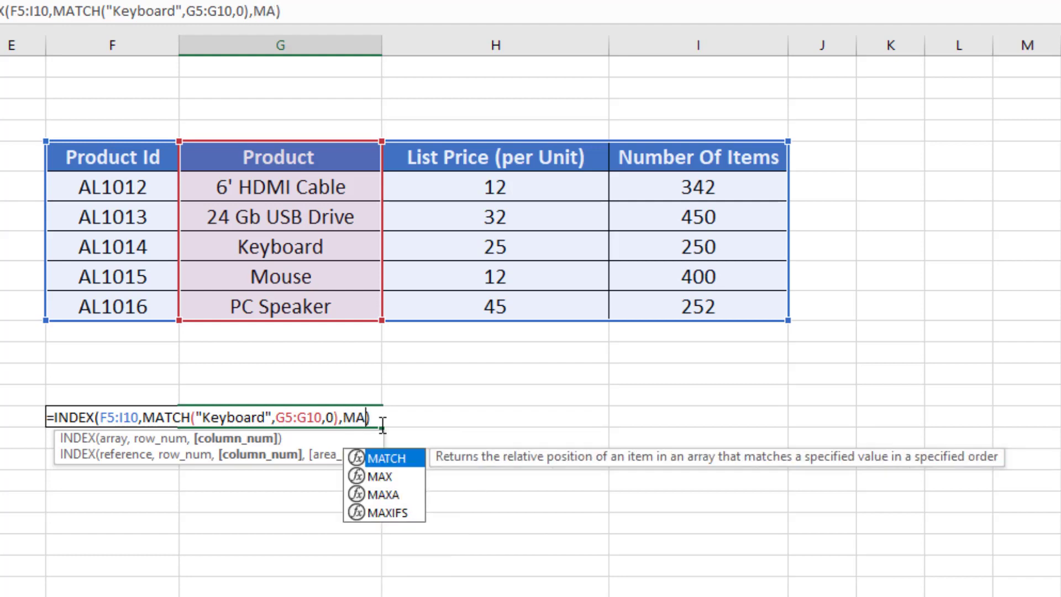
{"action": "double_click", "coordinate": [376, 460]}
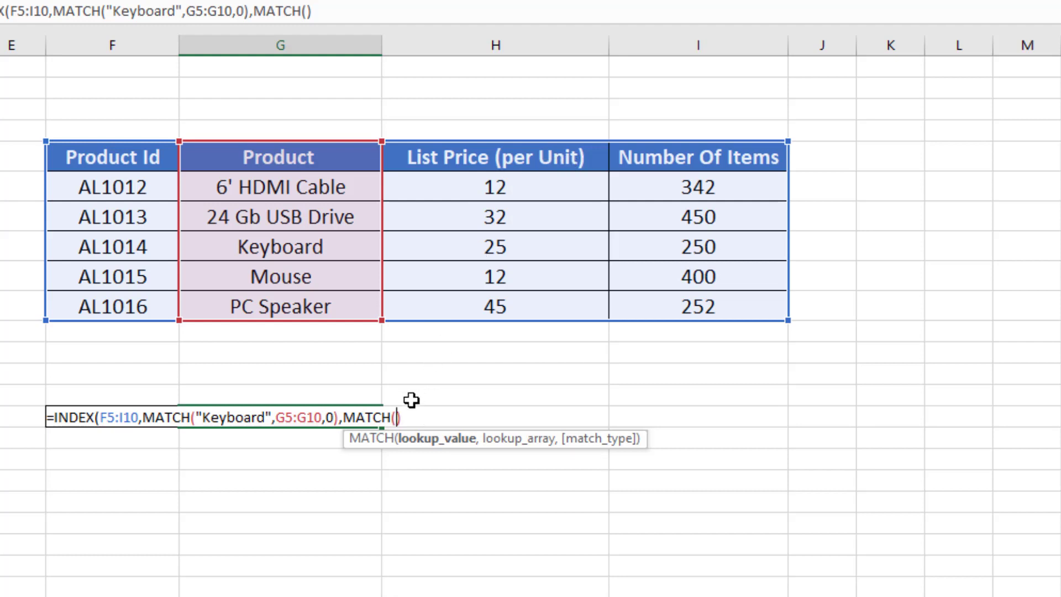
- Complete the column MATCH with lookup value "List Price (per Unit)", lookup array F5:I5 and match type 0, and commit the formula
{"action": "type", "text": "\""}
{"action": "type", "text": "ll"}
{"action": "key", "text": "BackSpace"}
{"action": "key", "text": "BackSpace"}
{"action": "type", "text": "l"}
{"action": "key", "text": "BackSpace"}
{"action": "type", "text": "List Price (per Unit"}
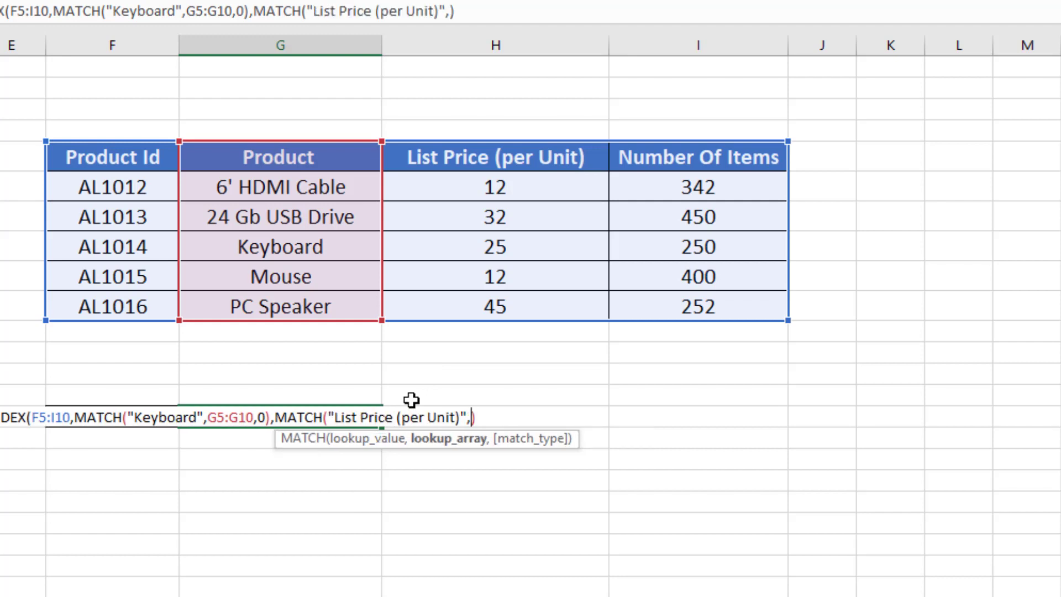
{"action": "left_click", "coordinate": [122, 158]}
{"action": "left_click_drag", "start_coordinate": [122, 158], "coordinate": [726, 159]}
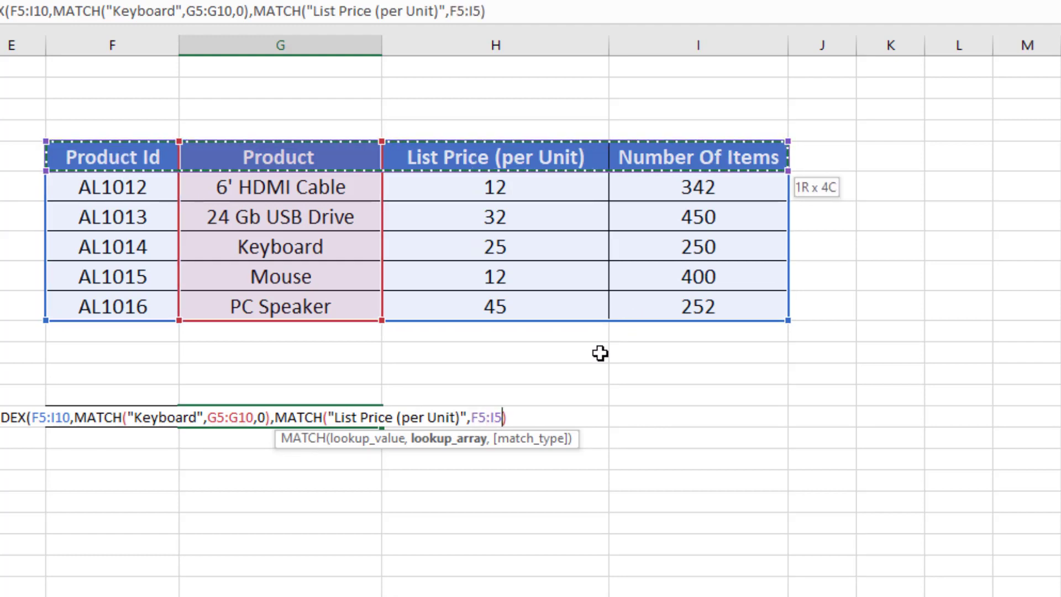
{"action": "type", "text": ",0"}
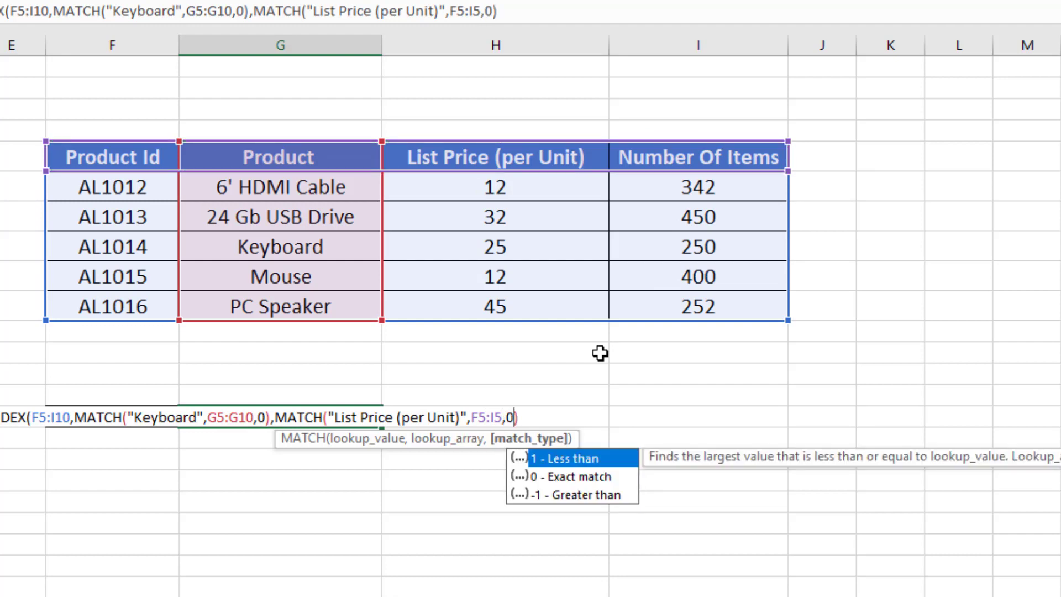
{"action": "type", "text": ")"}
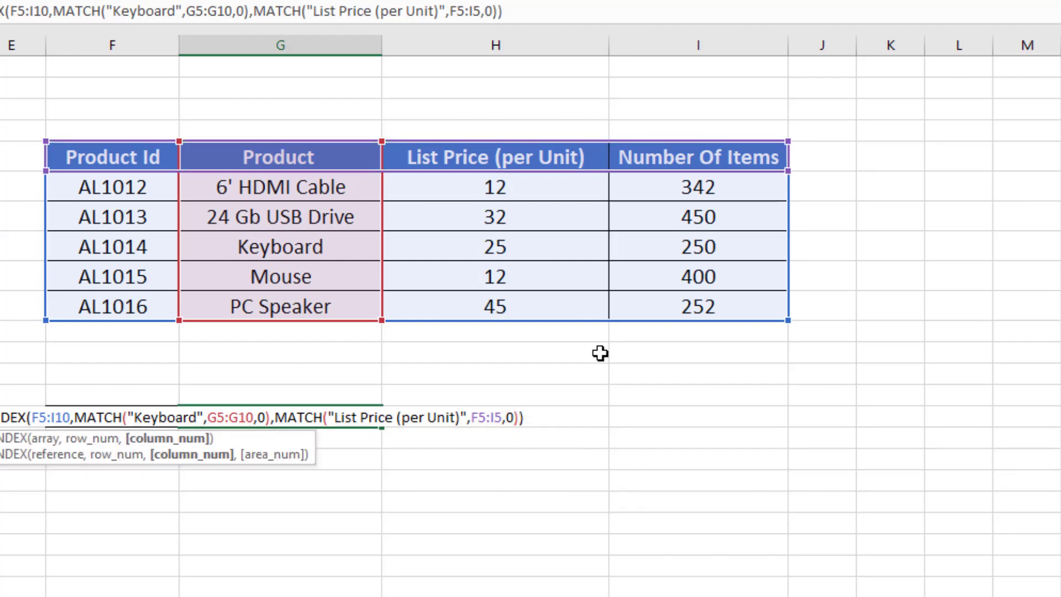
{"action": "key", "text": "Return"}
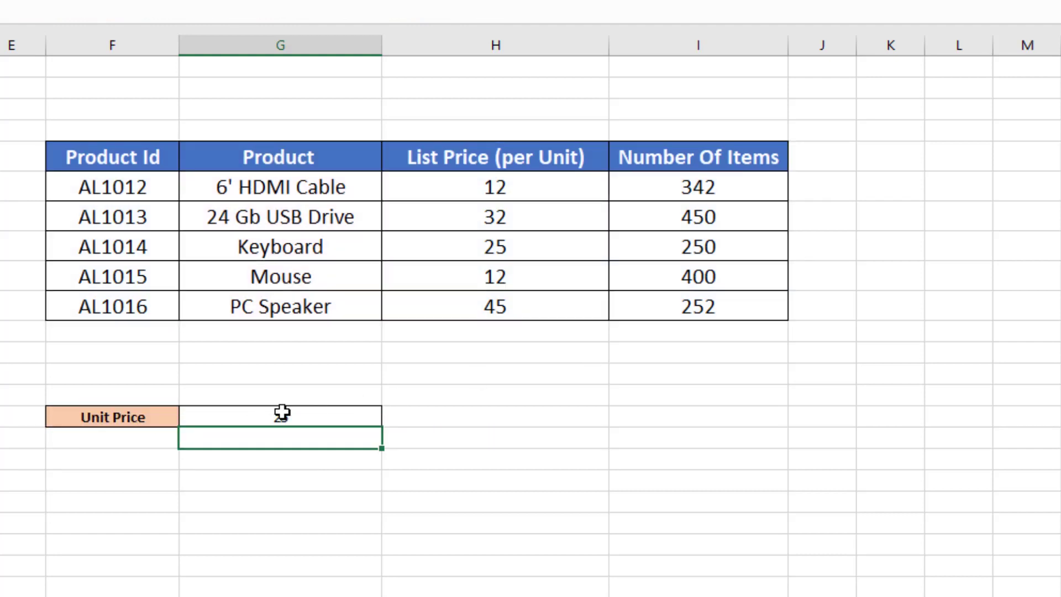